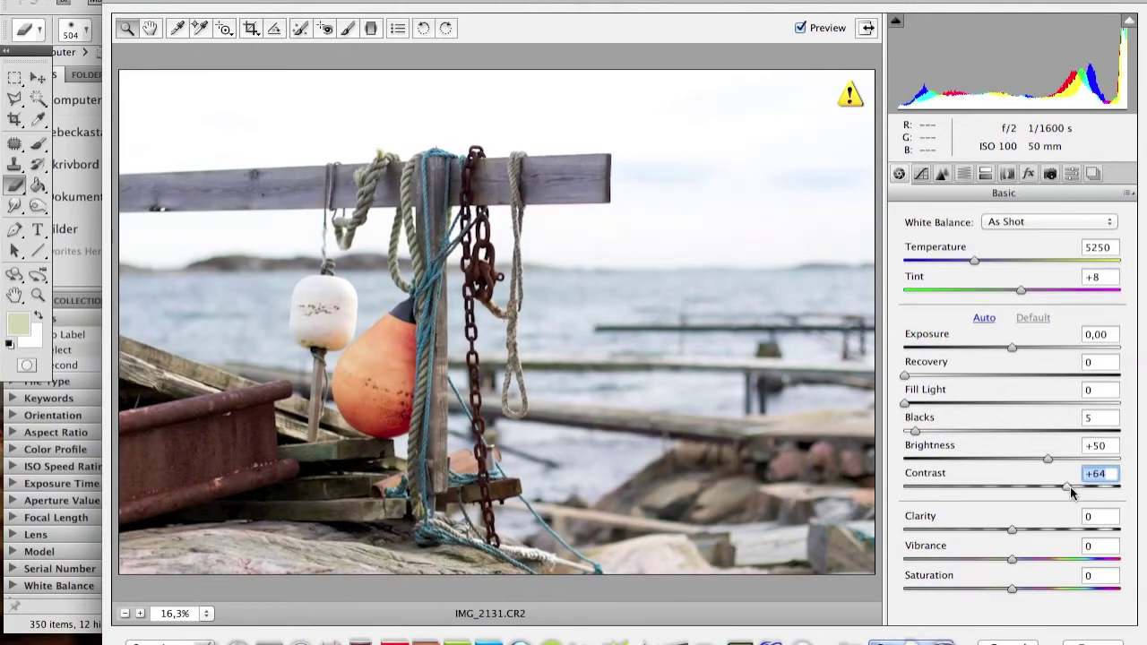
Set Blacks to 3 and Recovery to 77 in the photo's basic raw adjustments
click(912, 436)
drag(912, 436, 909, 437)
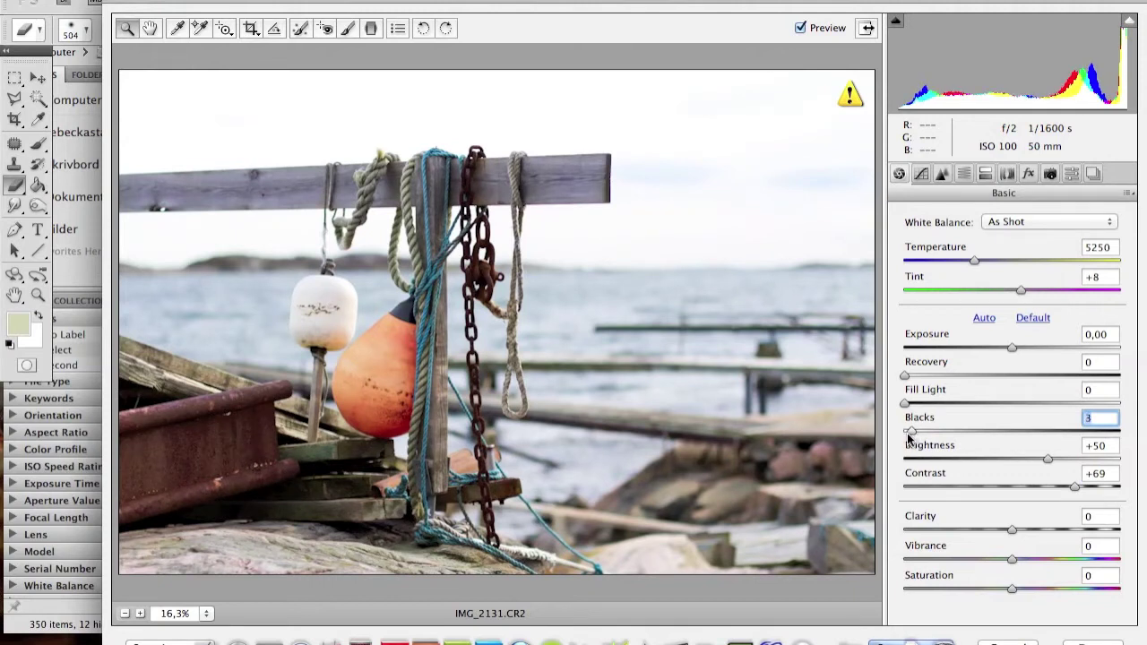
drag(909, 376, 1102, 385)
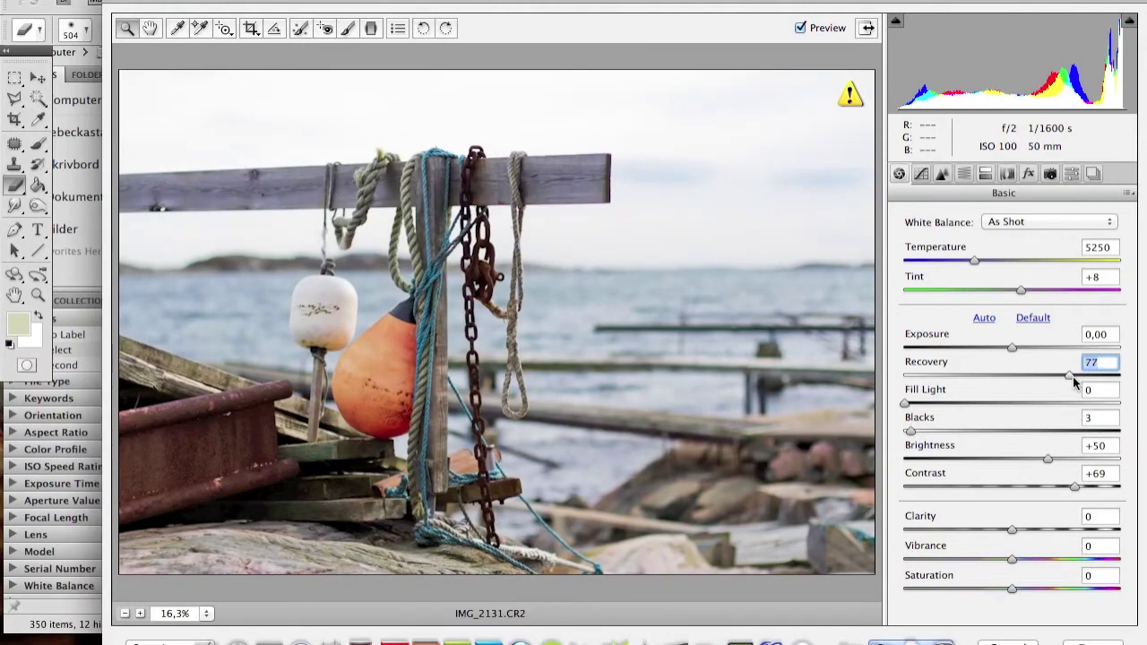
Raise Lights to about +4 and lower Shadows slightly in the parametric tone curve
click(921, 174)
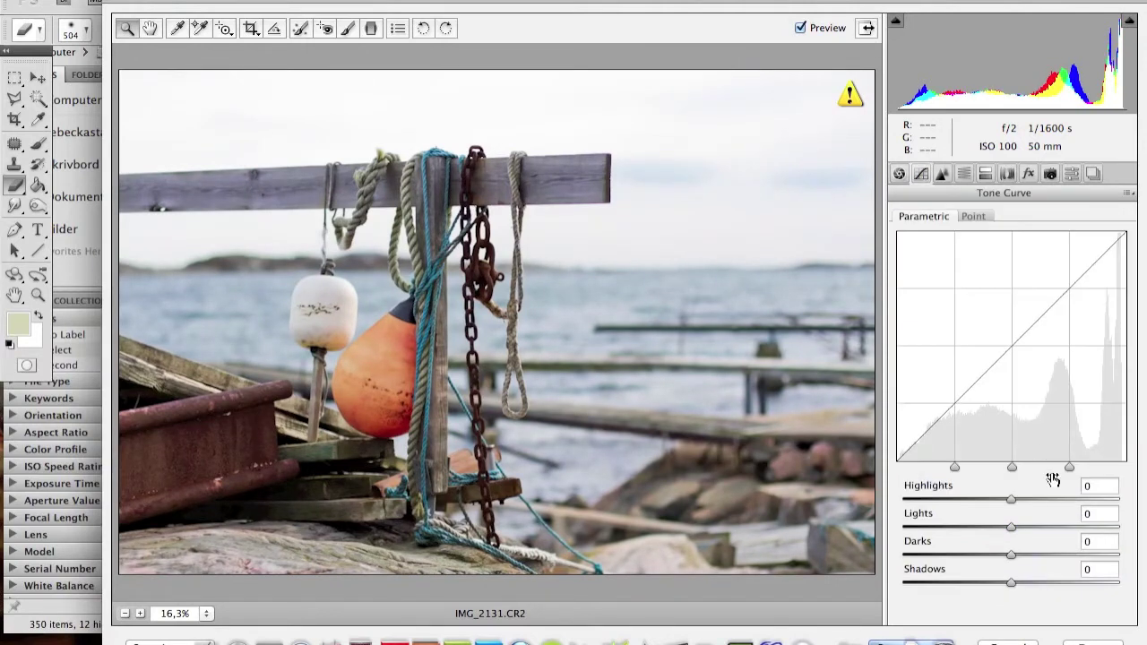
drag(1010, 527, 1017, 535)
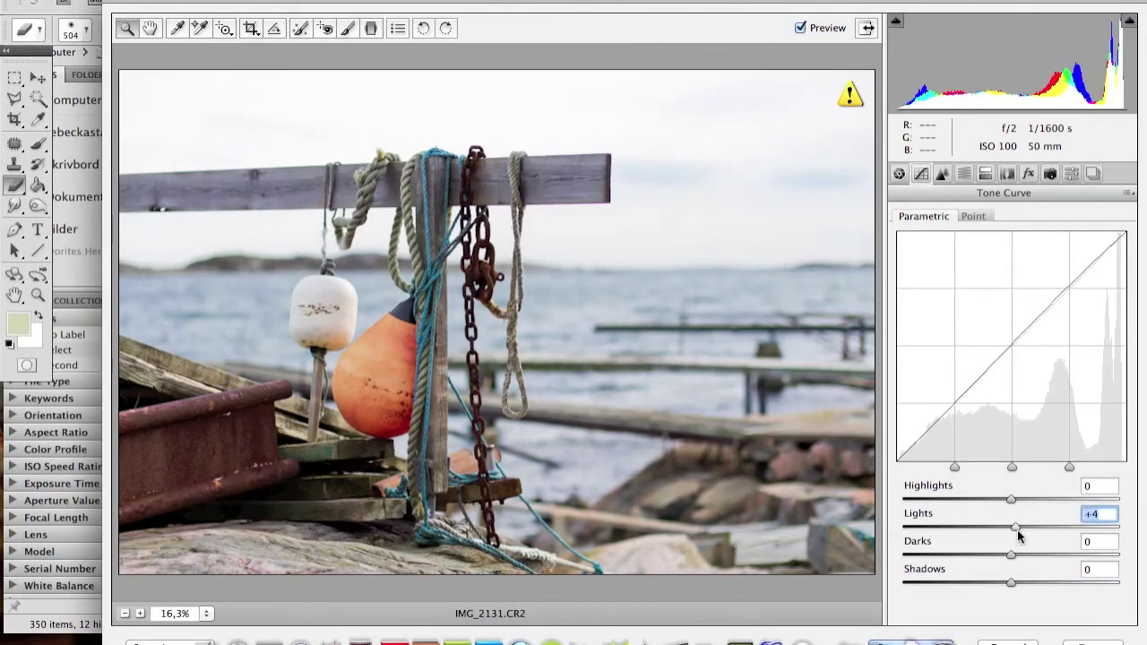
drag(1011, 583, 1004, 587)
Darken the corners with a lens vignetting amount of -58 and open the raw photo for layer editing
click(1007, 173)
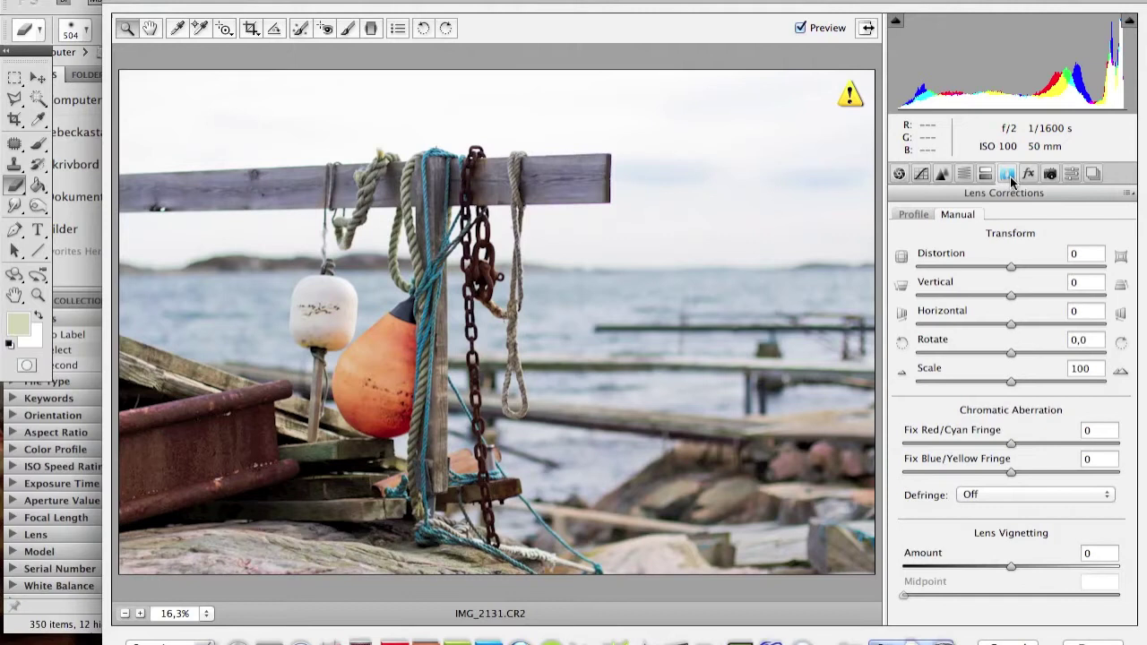
drag(962, 566, 949, 568)
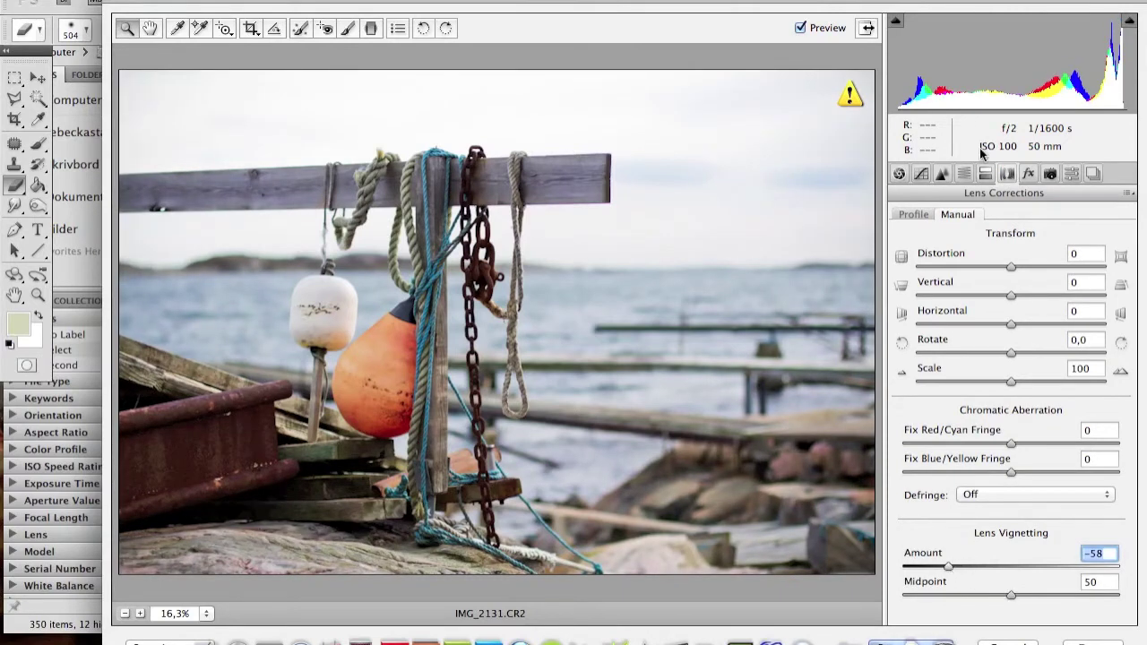
drag(947, 2, 1002, 2)
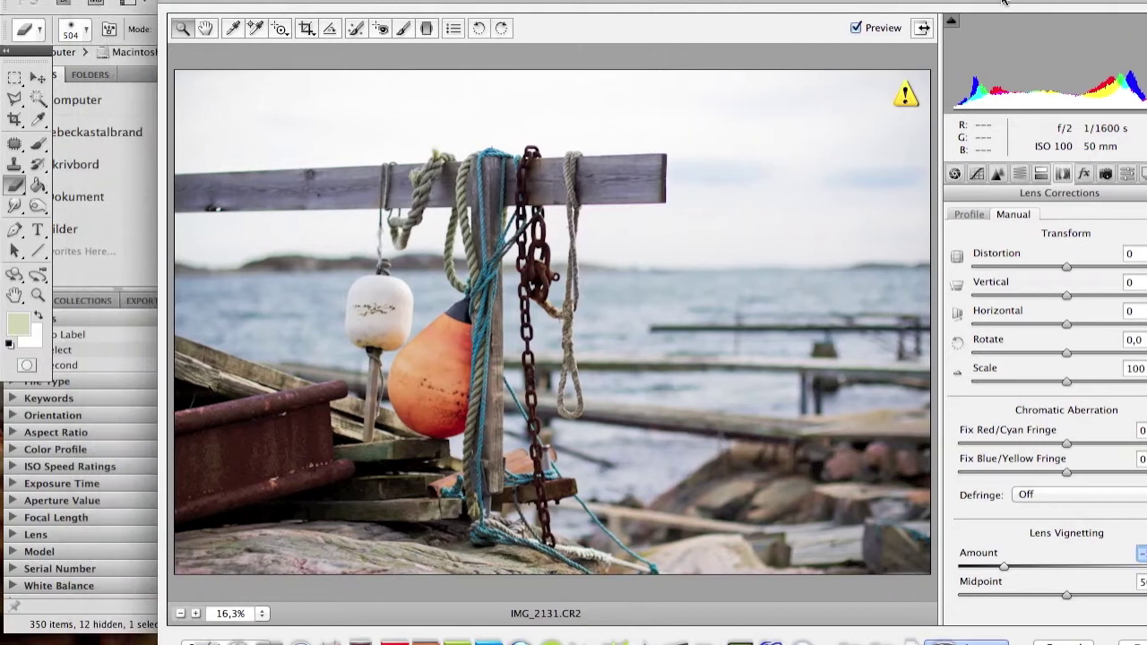
key(Return)
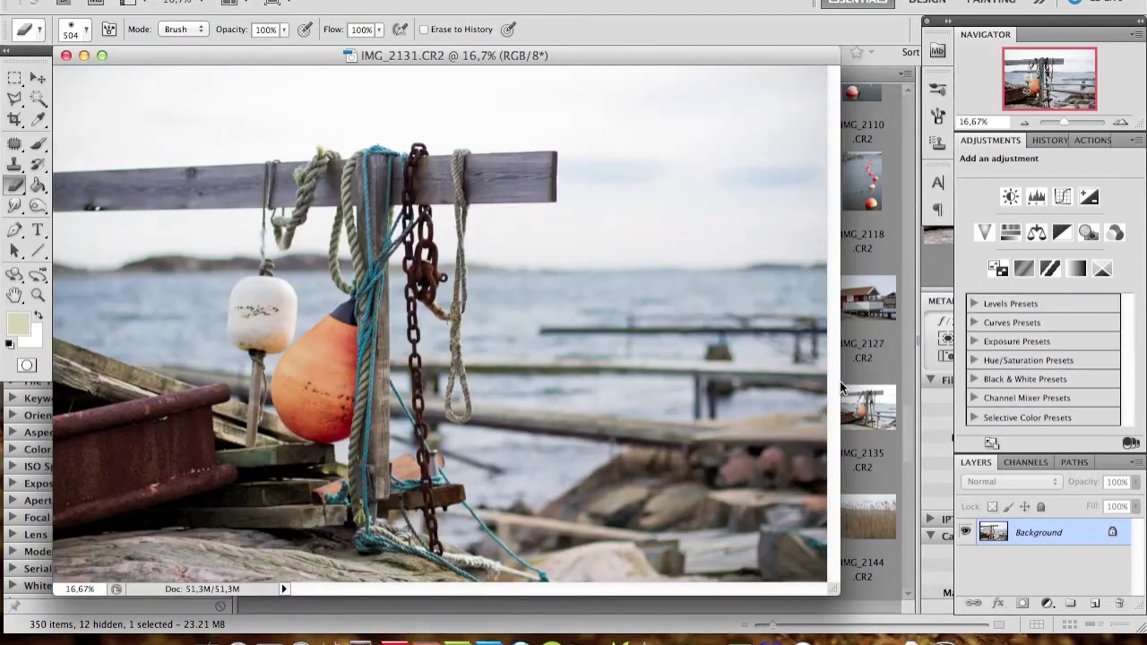
Add a Color Balance adjustment layer with midtones at +96 toward red and -94 toward yellow
click(1046, 605)
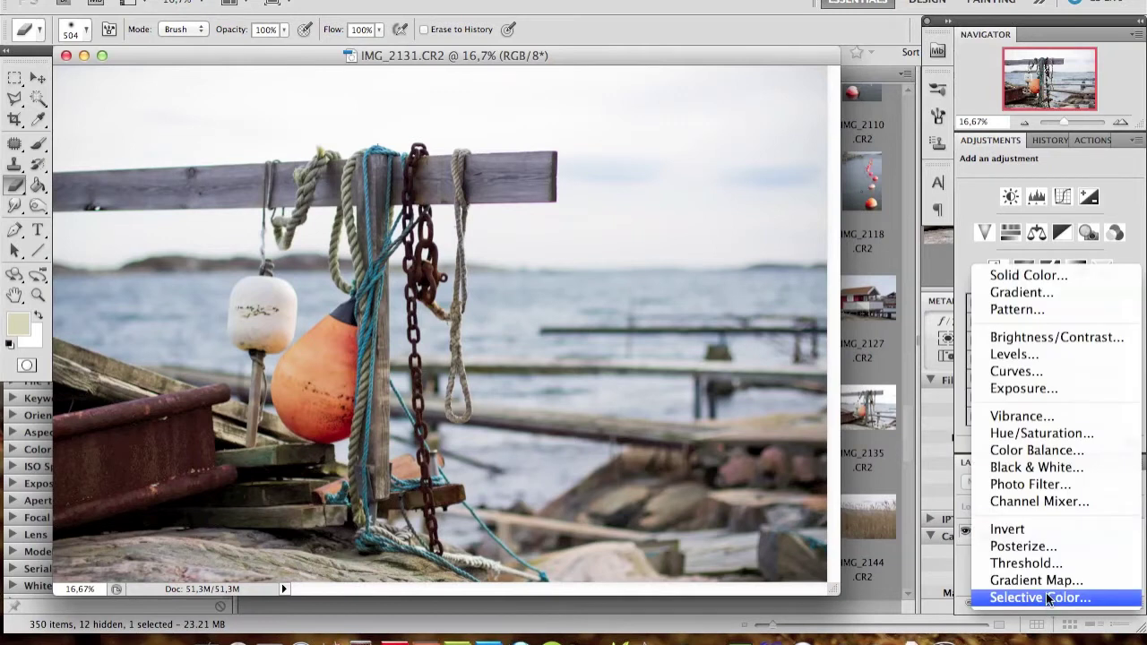
click(1046, 452)
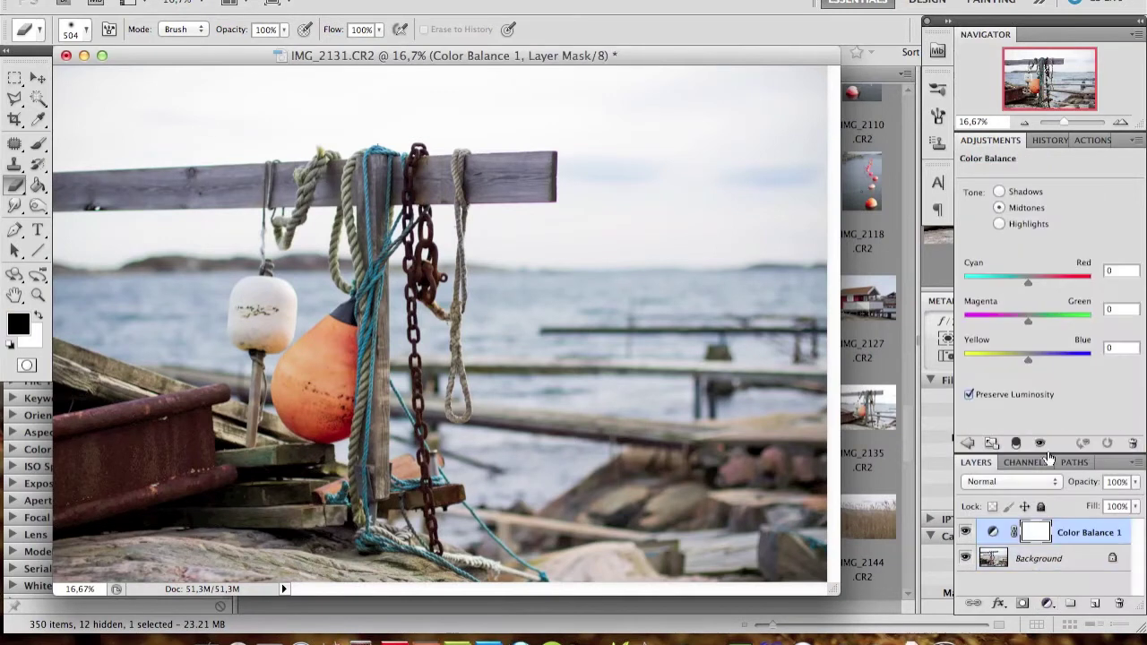
drag(1028, 284, 1088, 283)
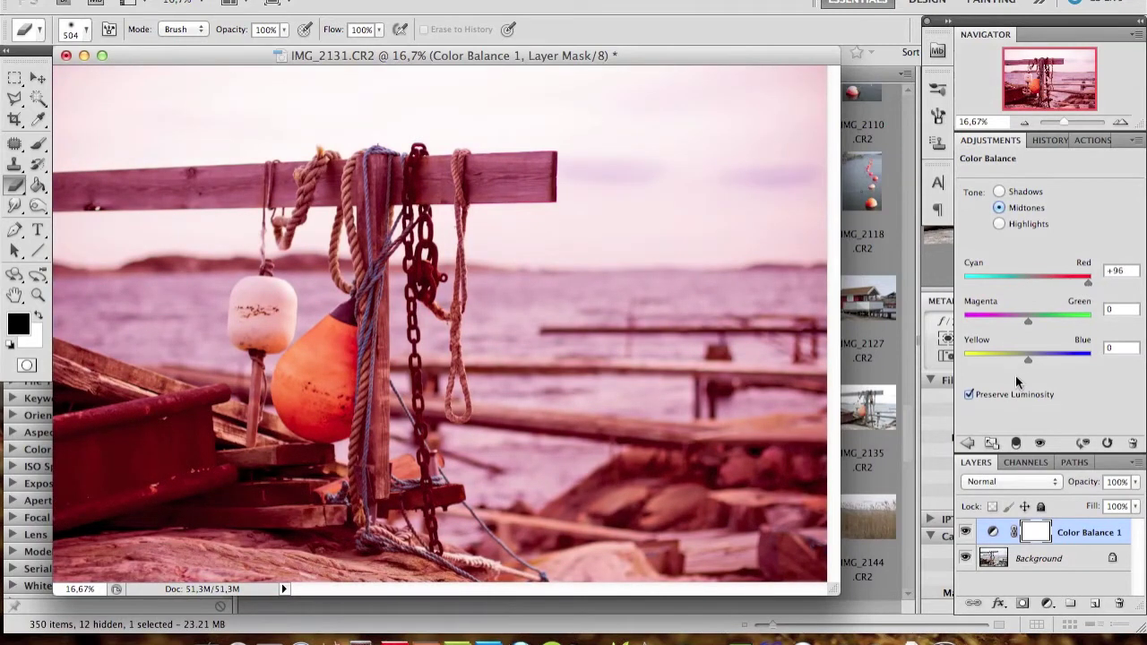
drag(1029, 361, 974, 363)
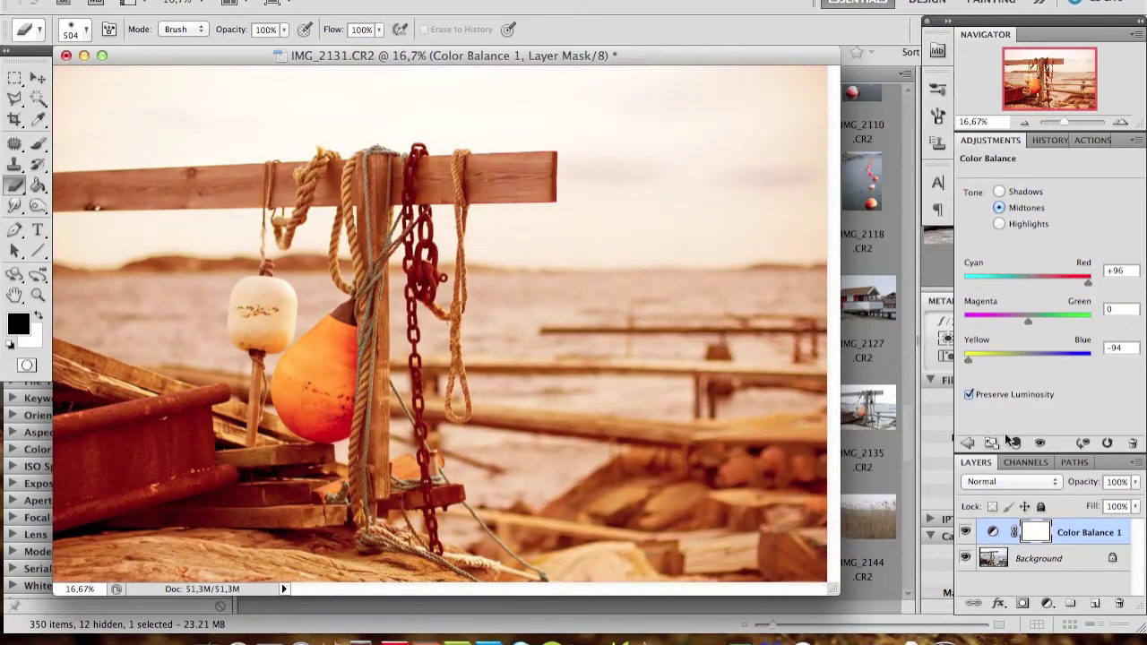
Set the Color Balance layer's blend mode to Screen and its fill to 57%
click(1033, 481)
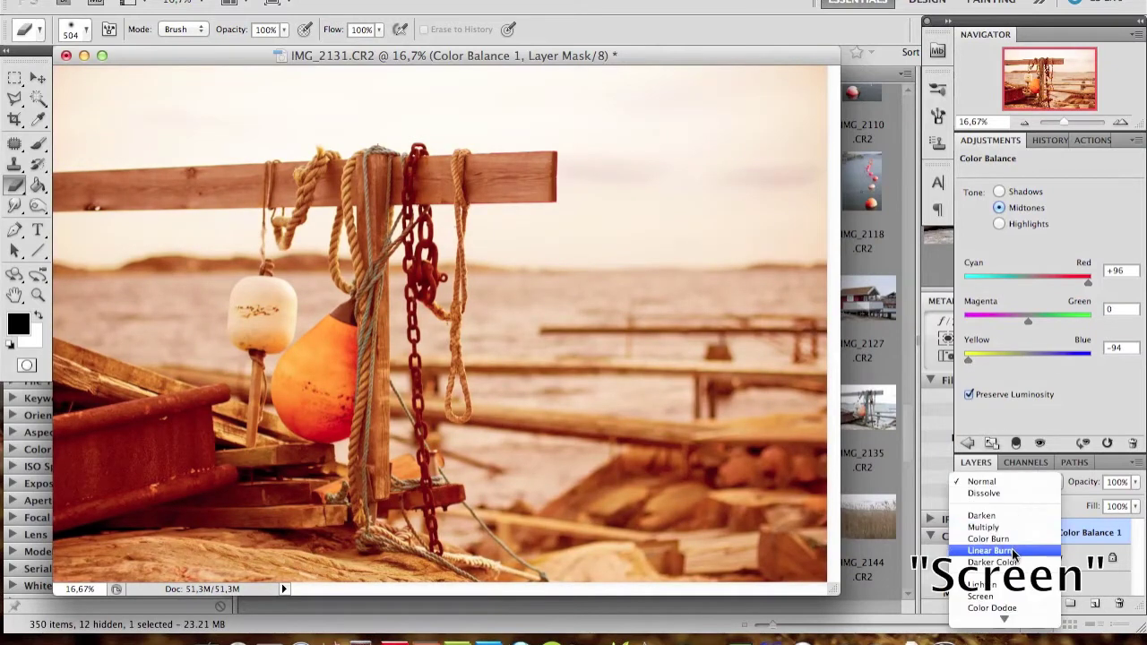
click(981, 596)
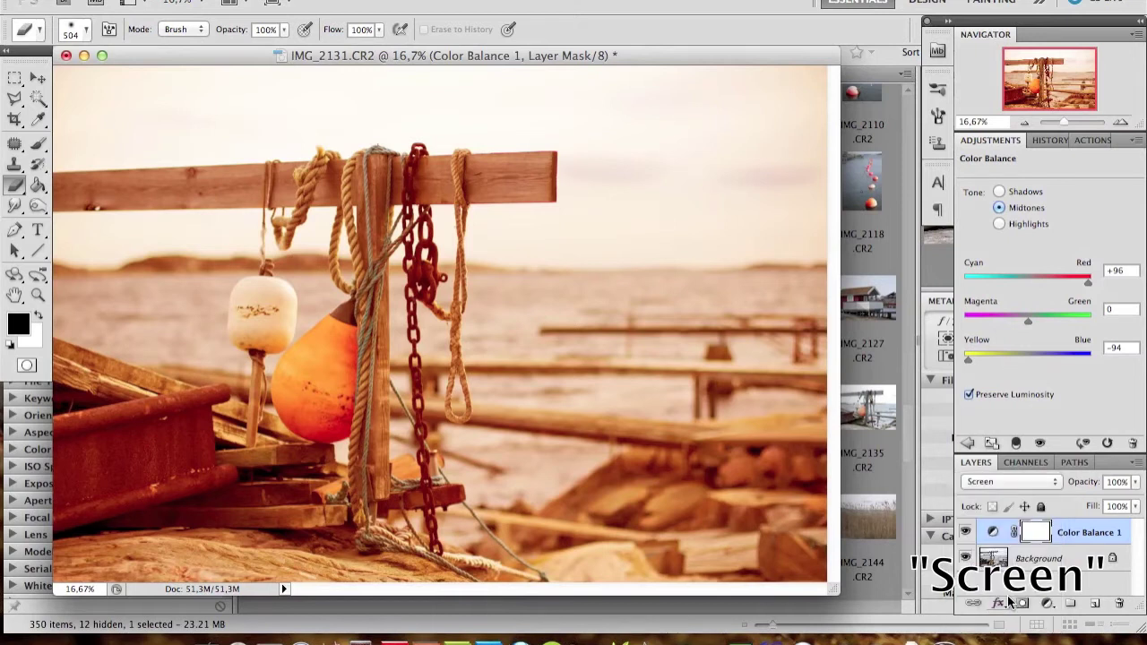
drag(1115, 534, 1092, 531)
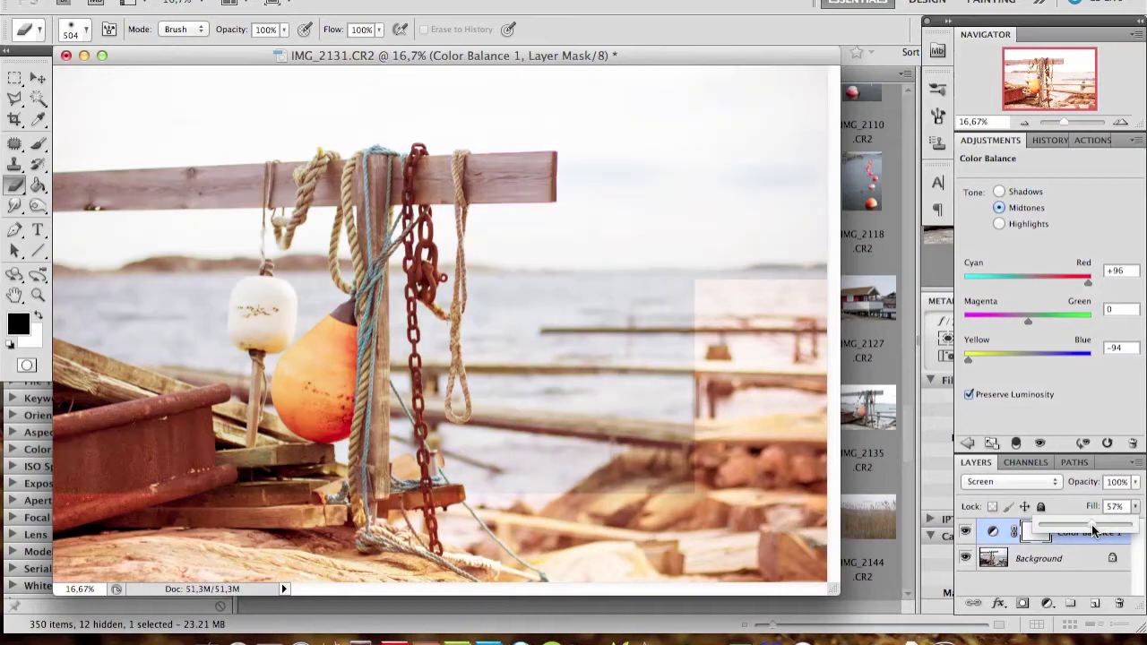
click(1079, 581)
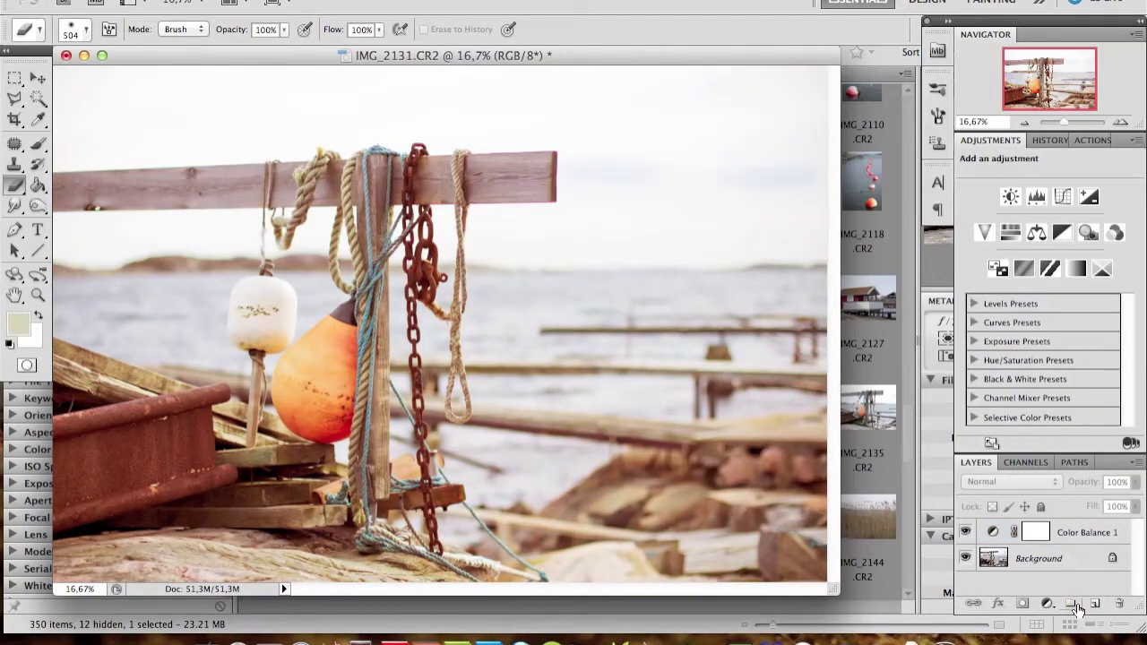
Add a Brightness/Contrast adjustment layer with contrast 63 and brightness -23
click(1046, 604)
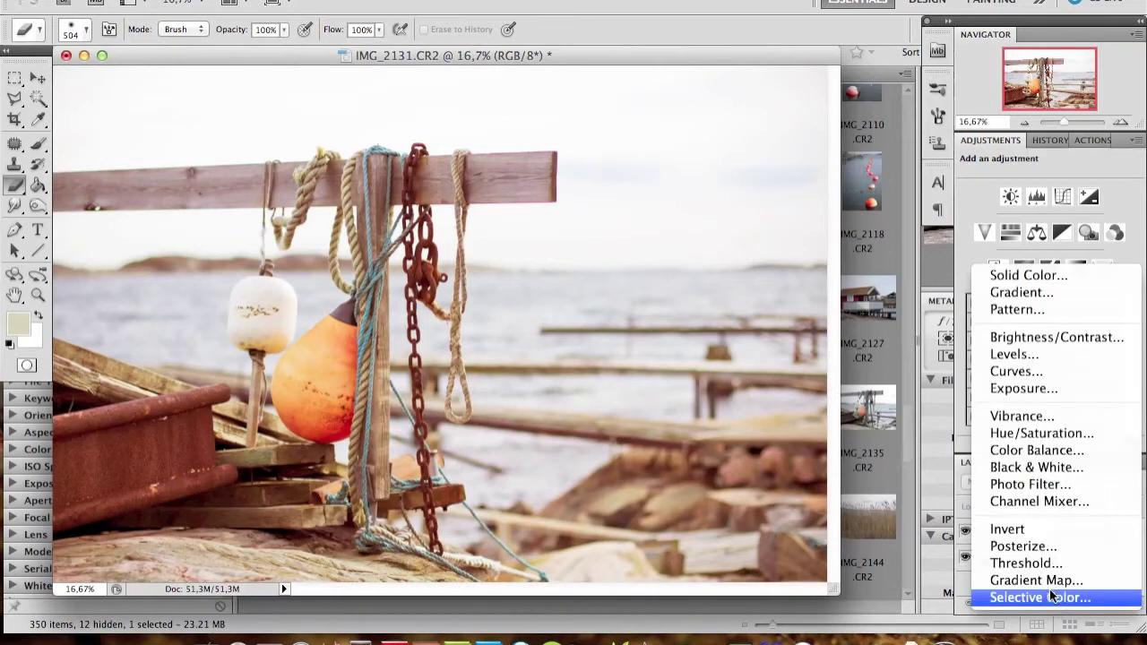
click(1076, 339)
click(1090, 247)
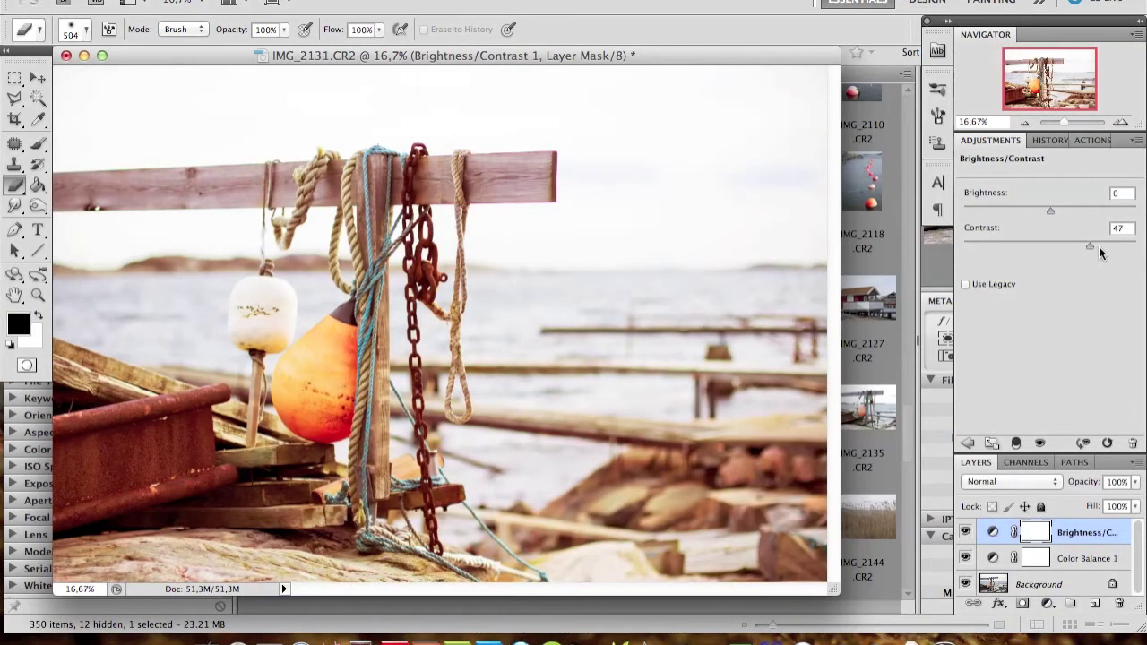
drag(1099, 247, 1105, 247)
drag(1036, 213, 1035, 213)
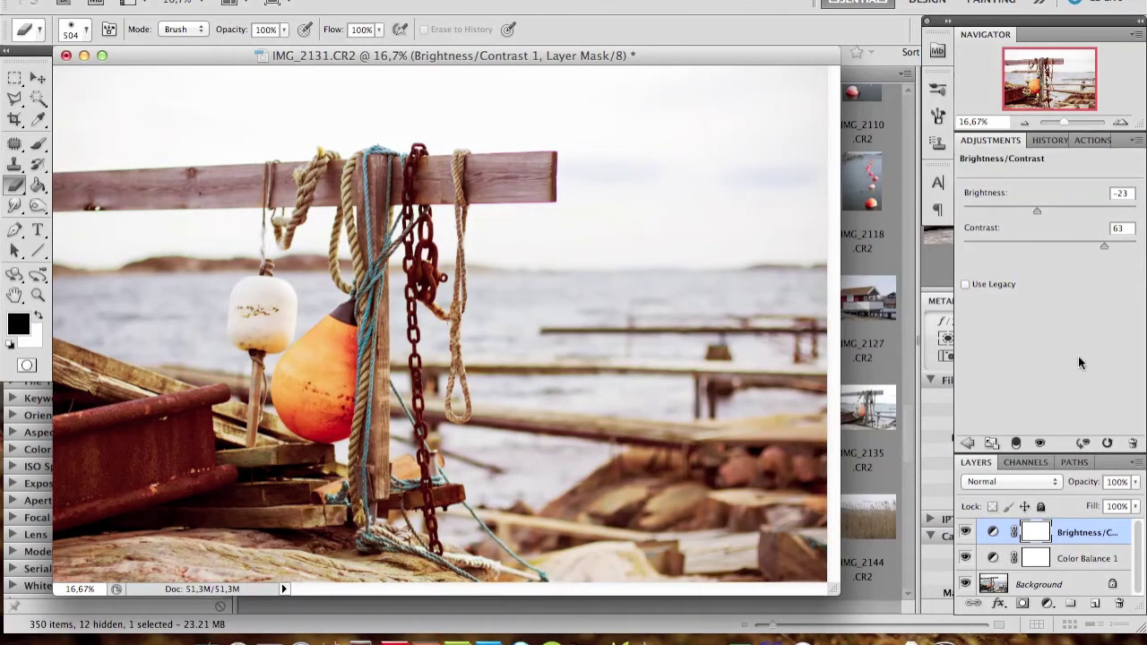
drag(1039, 212, 1036, 215)
Add a second Color Balance adjustment layer with midtones at -50 toward cyan and +49 toward blue
click(1048, 604)
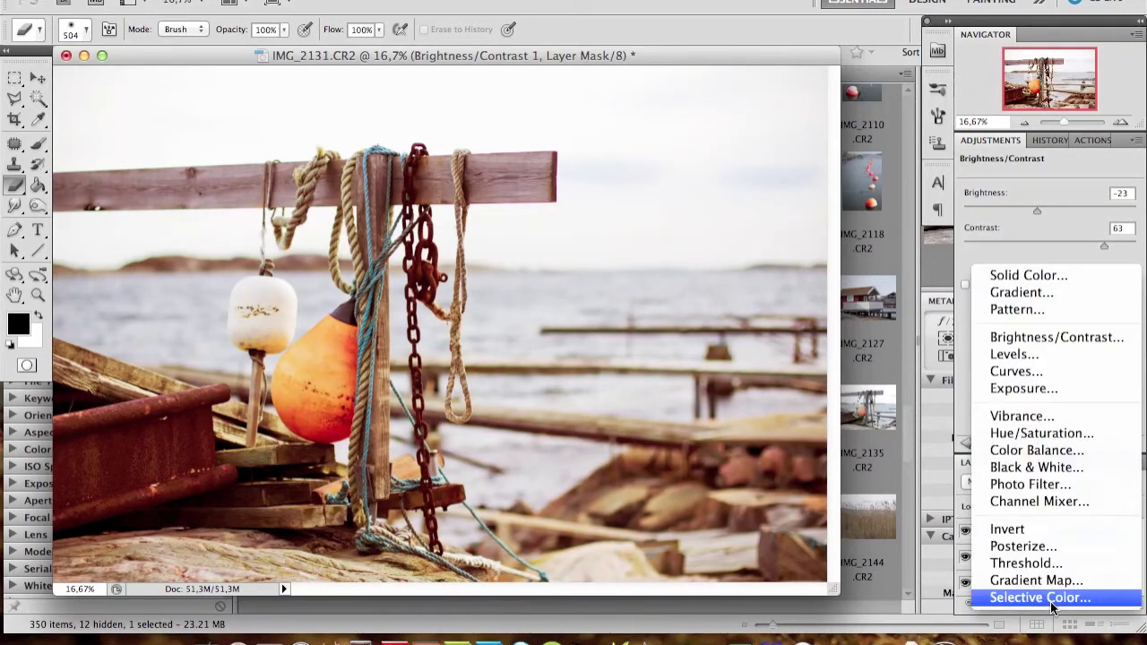
click(1052, 453)
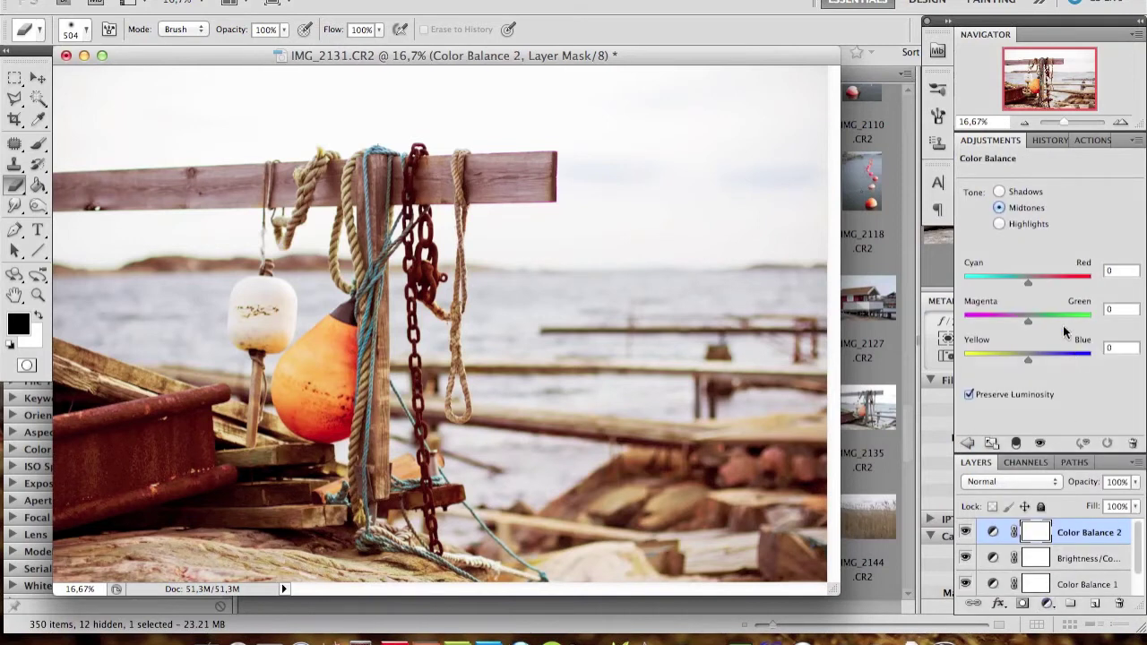
drag(1048, 363, 1057, 363)
drag(1028, 284, 1000, 293)
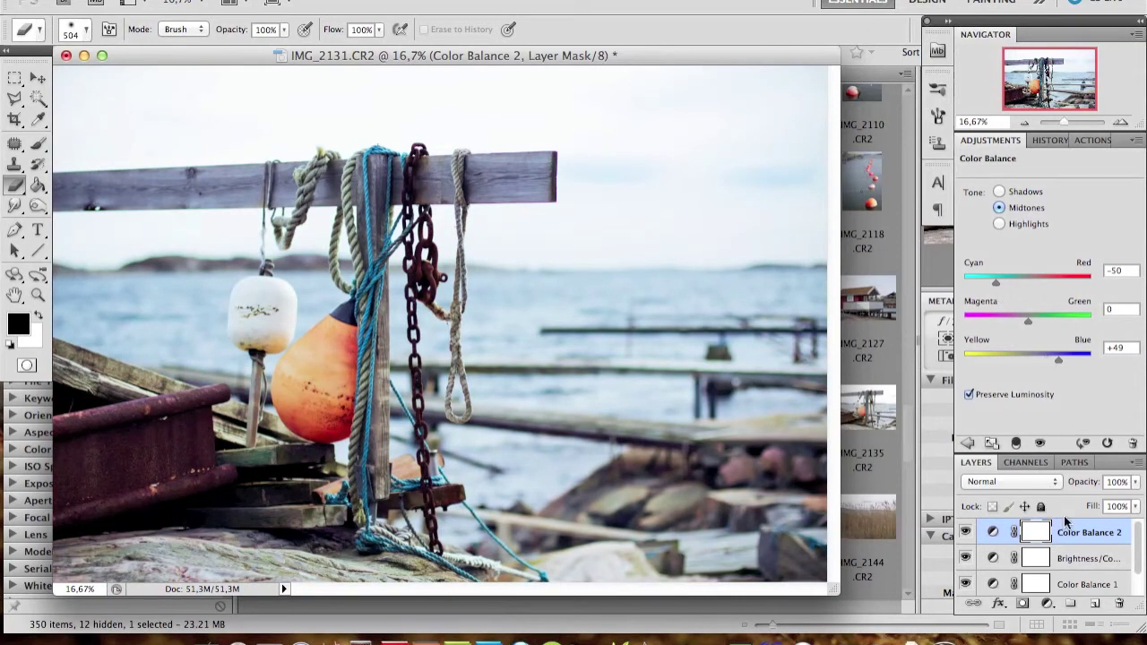
Add a Solid Color fill layer in a dark olive brown with a hue of 44°
click(1046, 603)
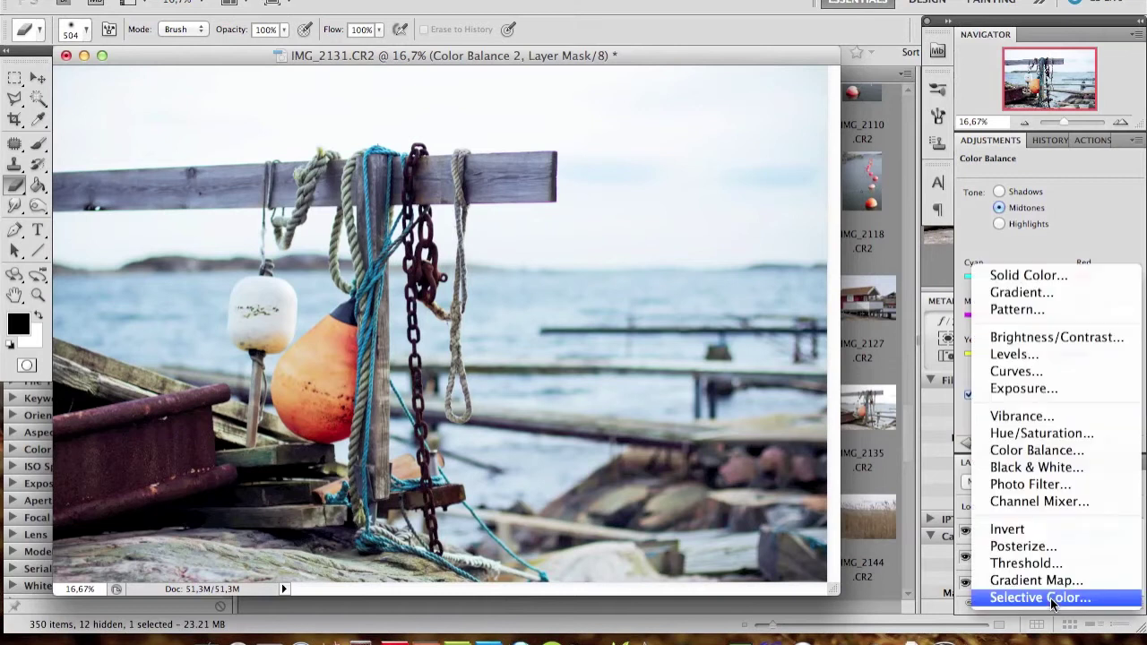
click(1049, 280)
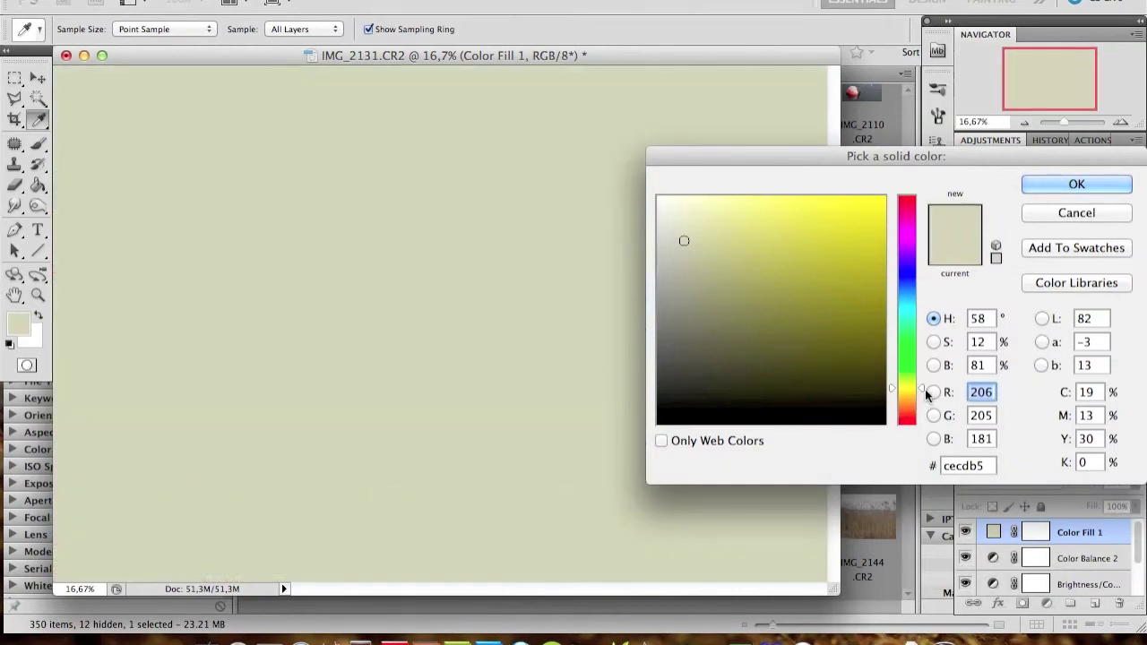
drag(925, 395, 925, 397)
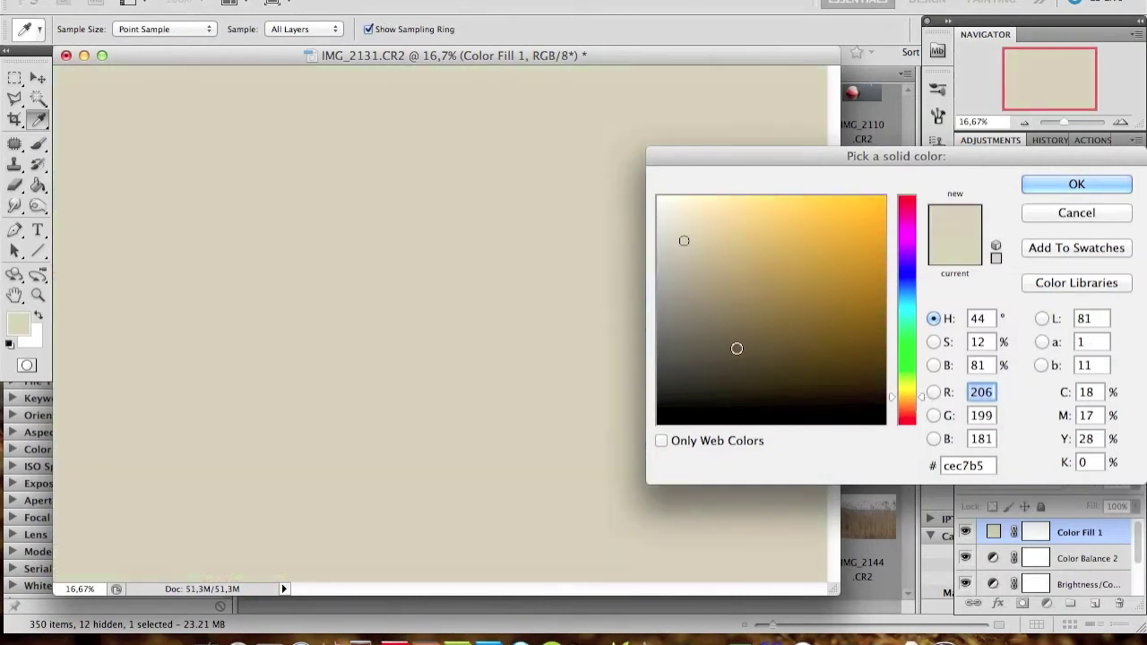
click(735, 348)
click(734, 335)
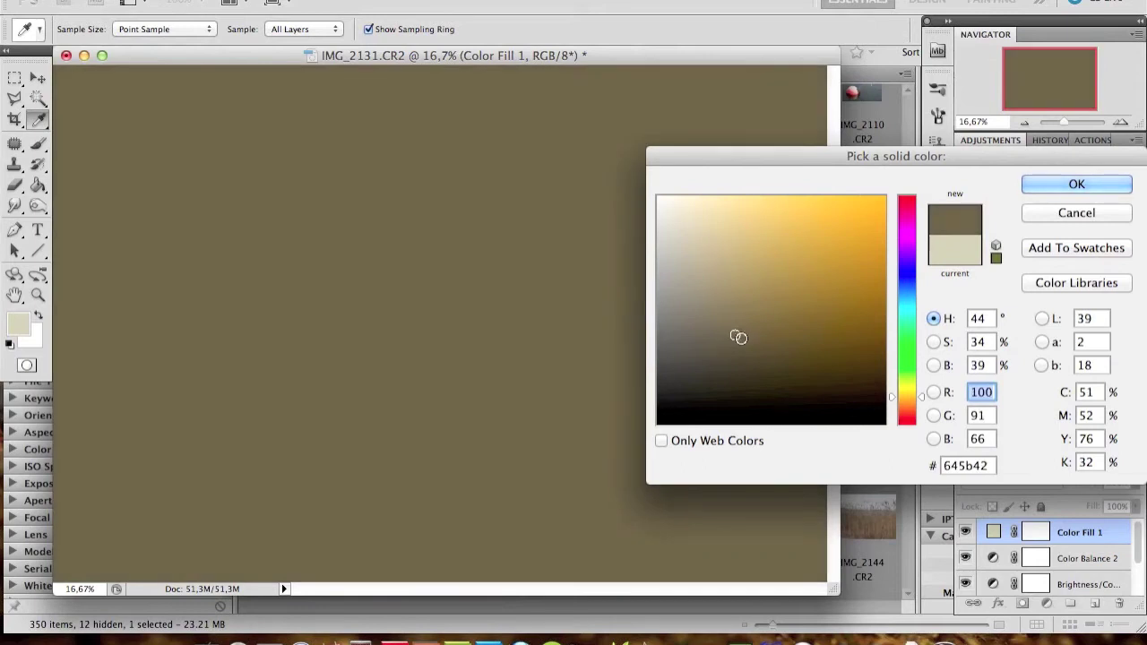
drag(716, 341, 721, 347)
click(1090, 188)
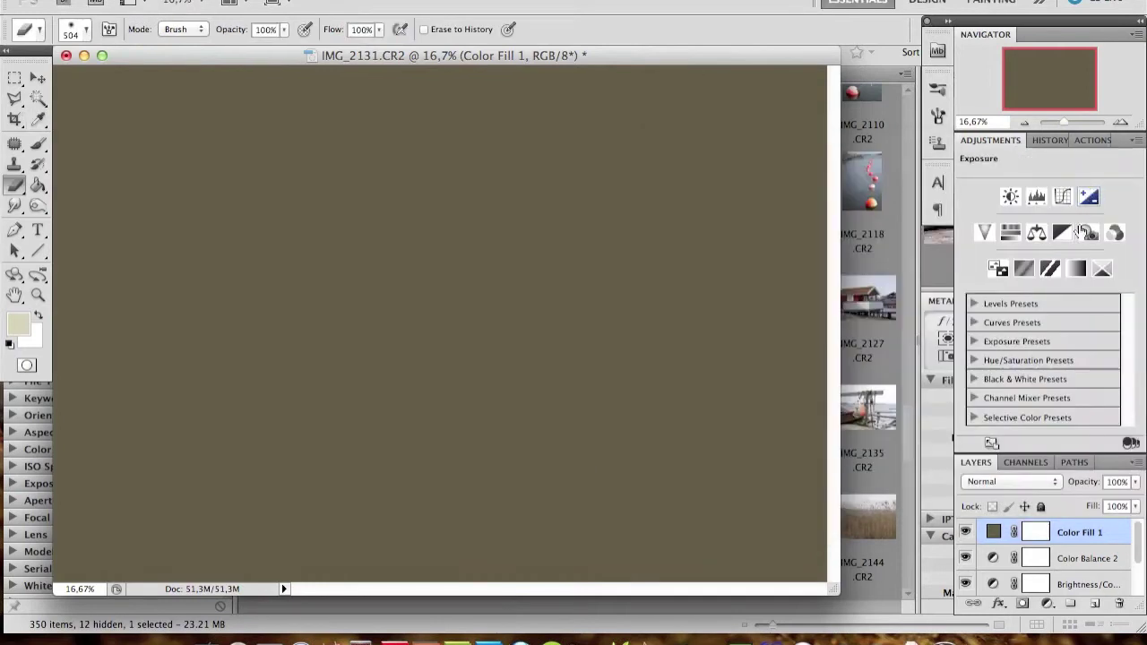
Set the brown fill layer's blend mode to Soft Light and its fill to 55%
click(1044, 481)
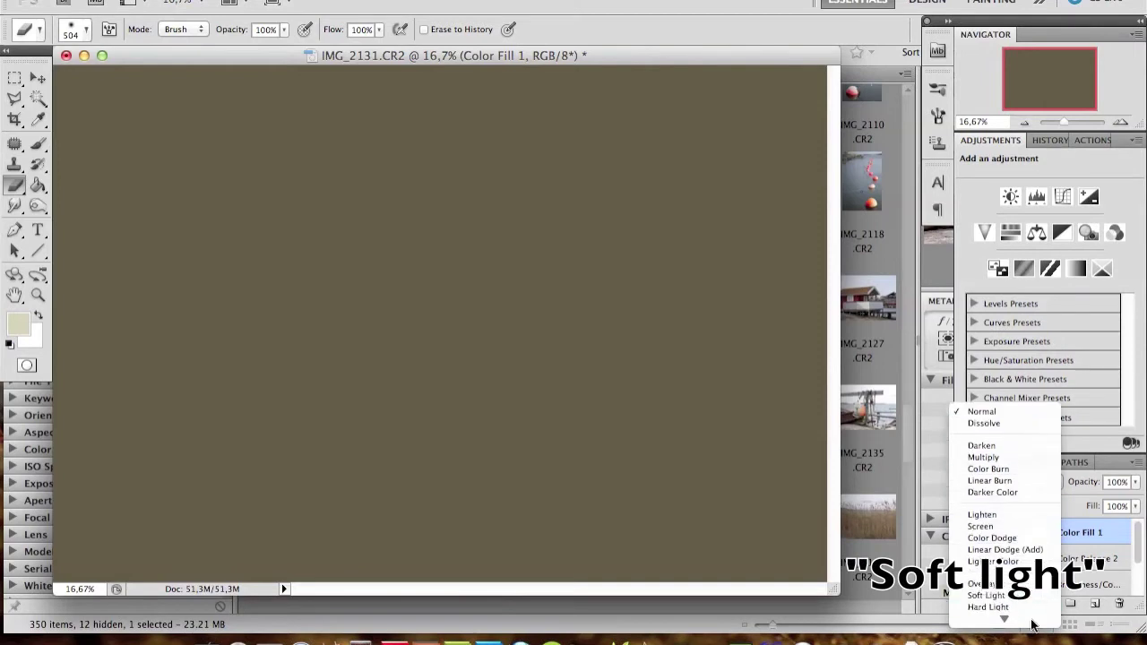
click(1022, 513)
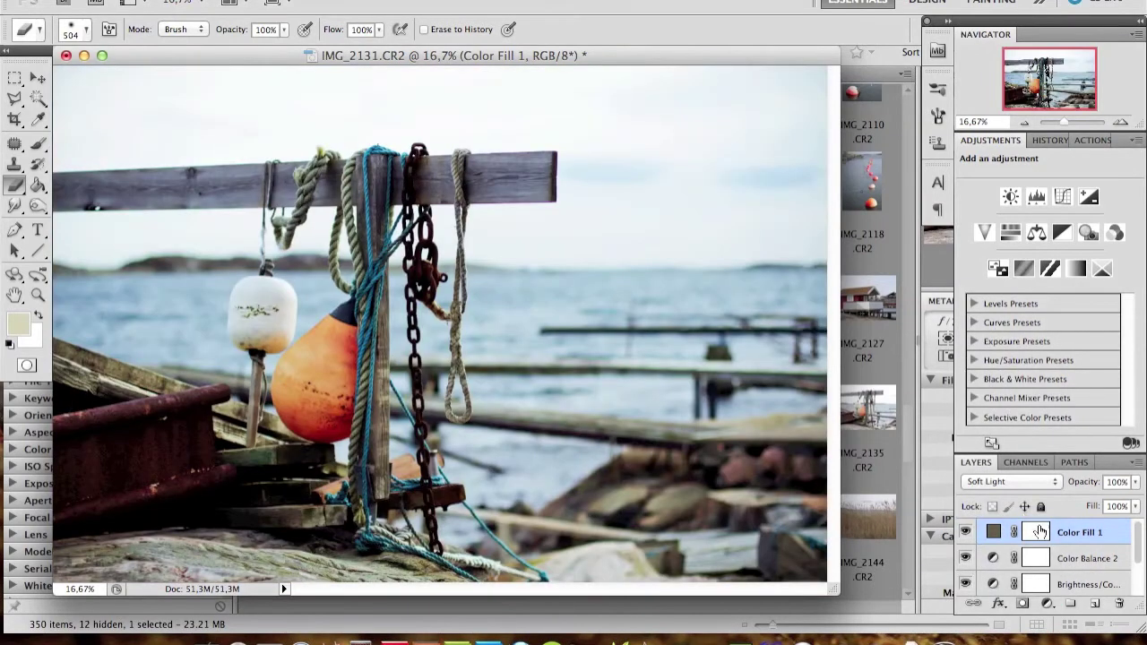
click(1135, 507)
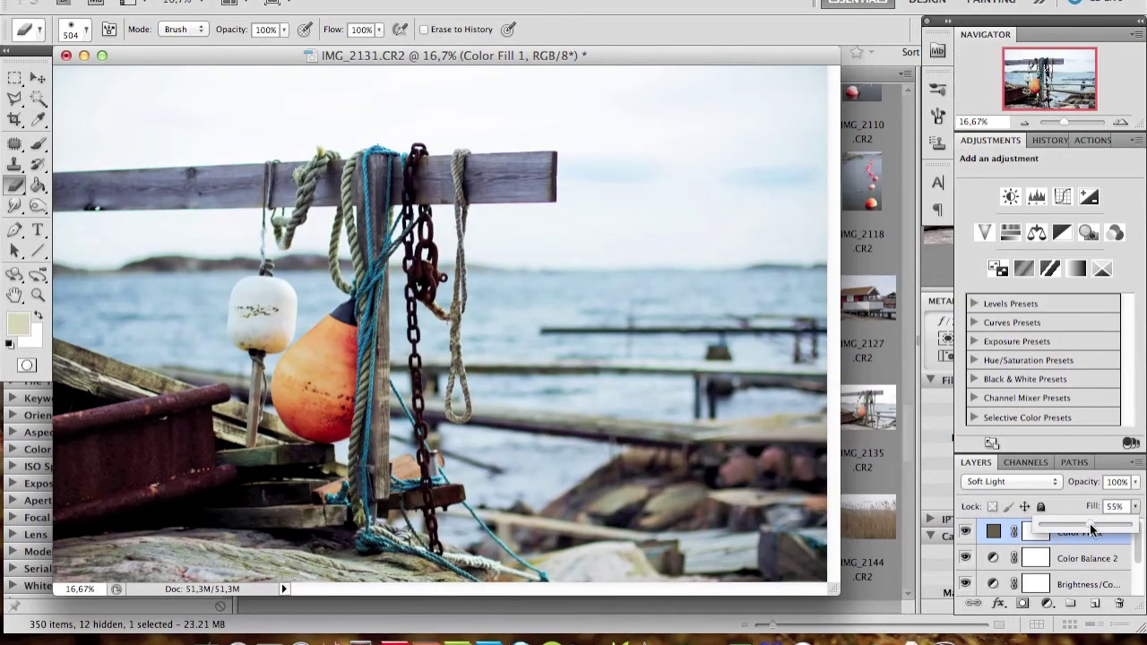
click(1088, 556)
click(1079, 535)
Add a second Solid Color fill layer in dark blue 363d7d, with a hue of 234°
click(1047, 603)
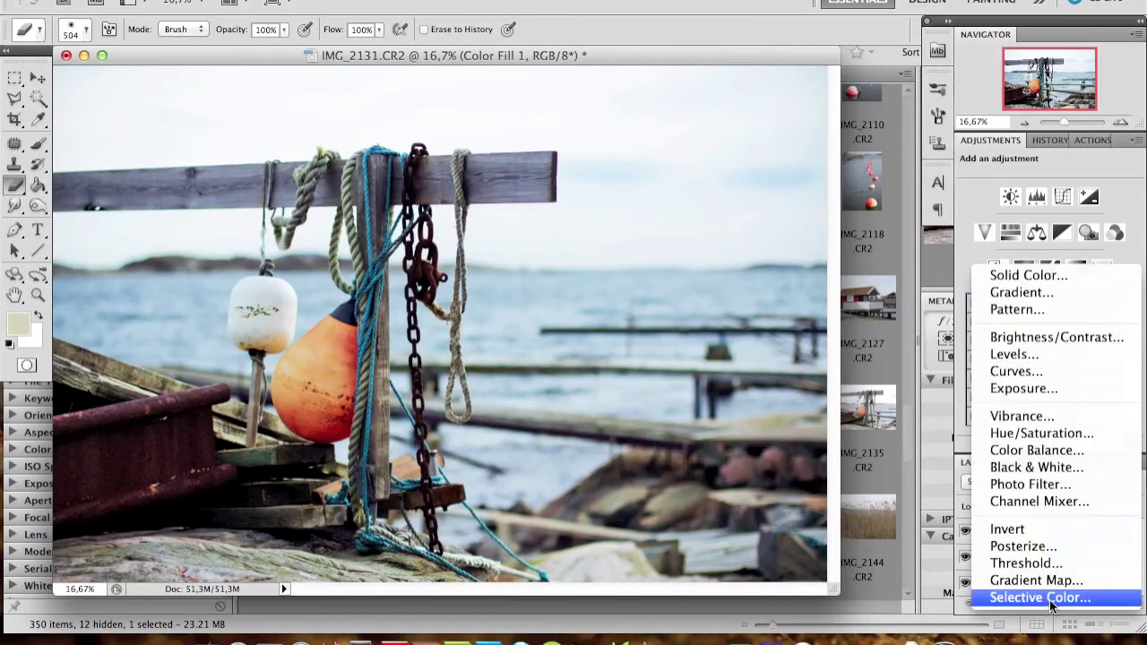
click(1052, 278)
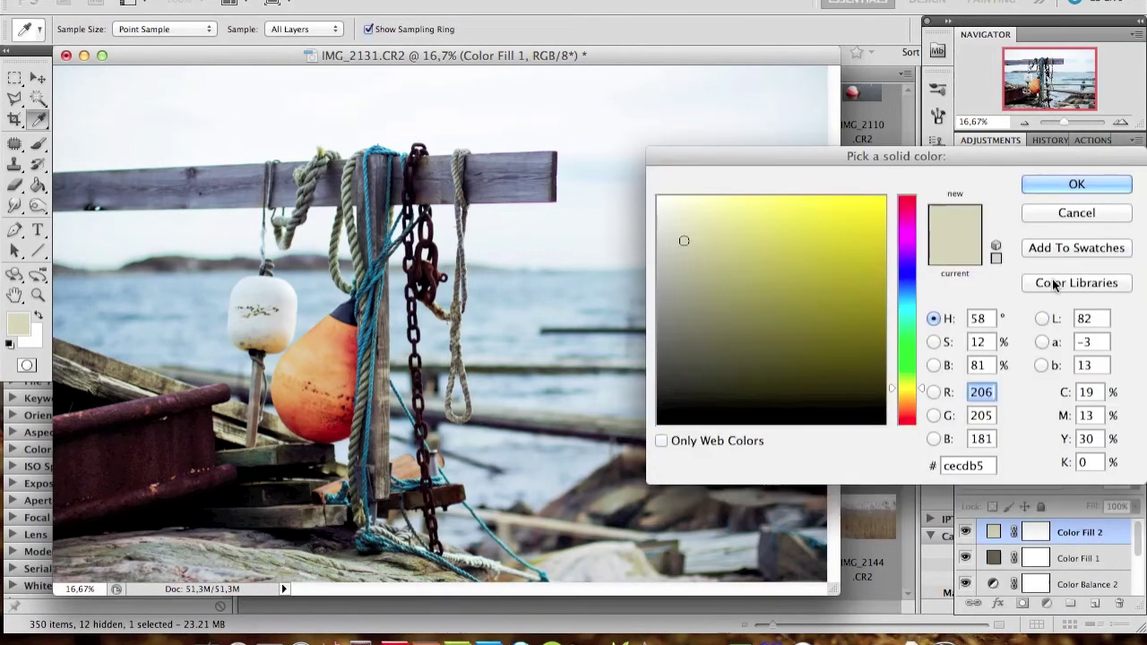
click(910, 275)
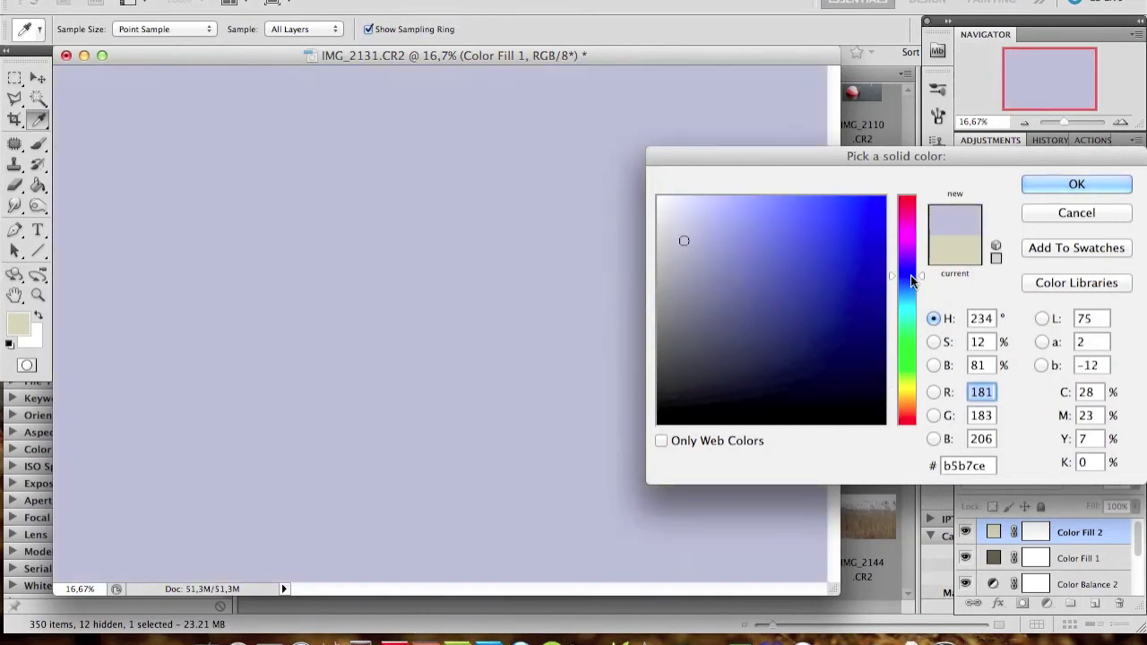
click(776, 332)
click(783, 320)
click(778, 314)
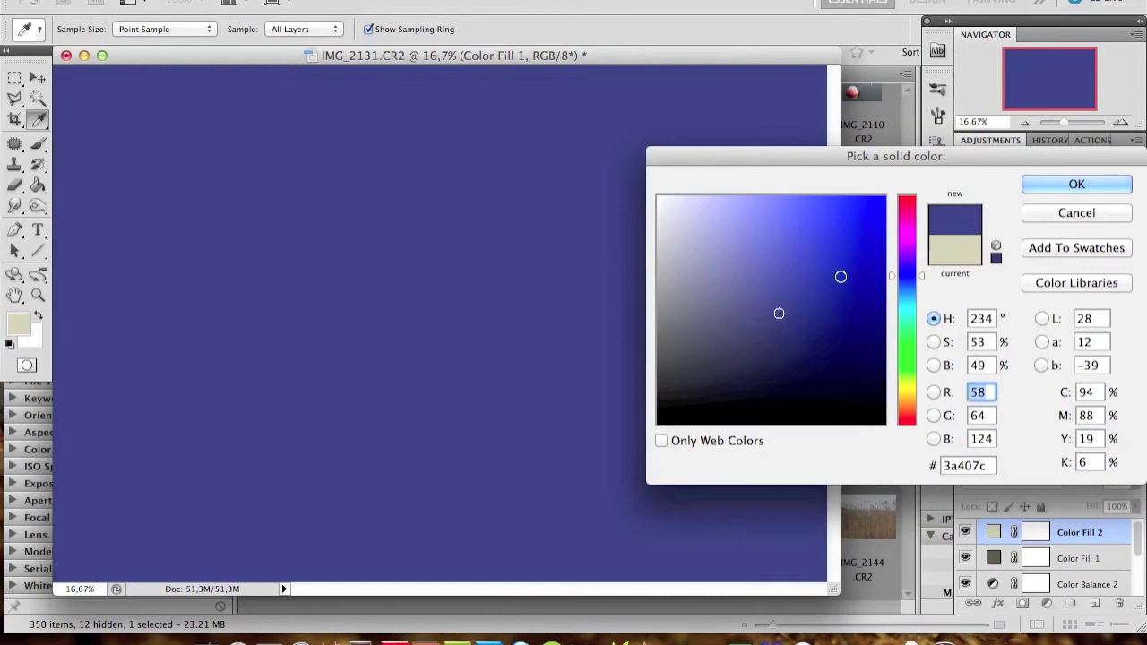
click(786, 312)
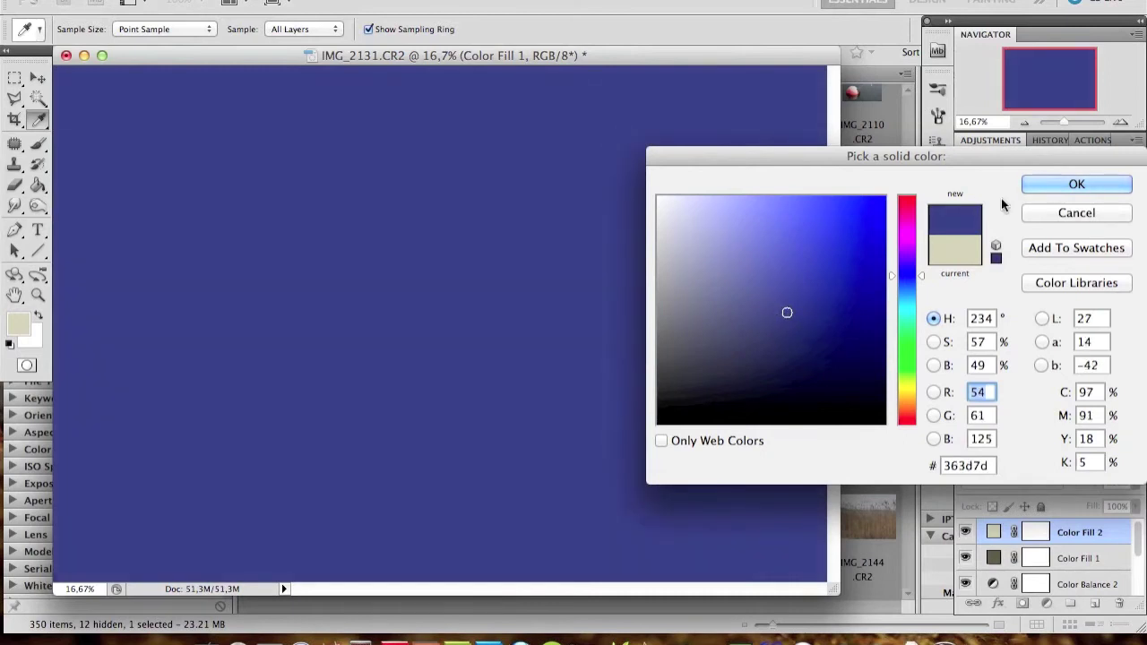
click(1076, 184)
Set the blue fill layer's blend mode to Exclusion and its fill to 28%
click(1025, 478)
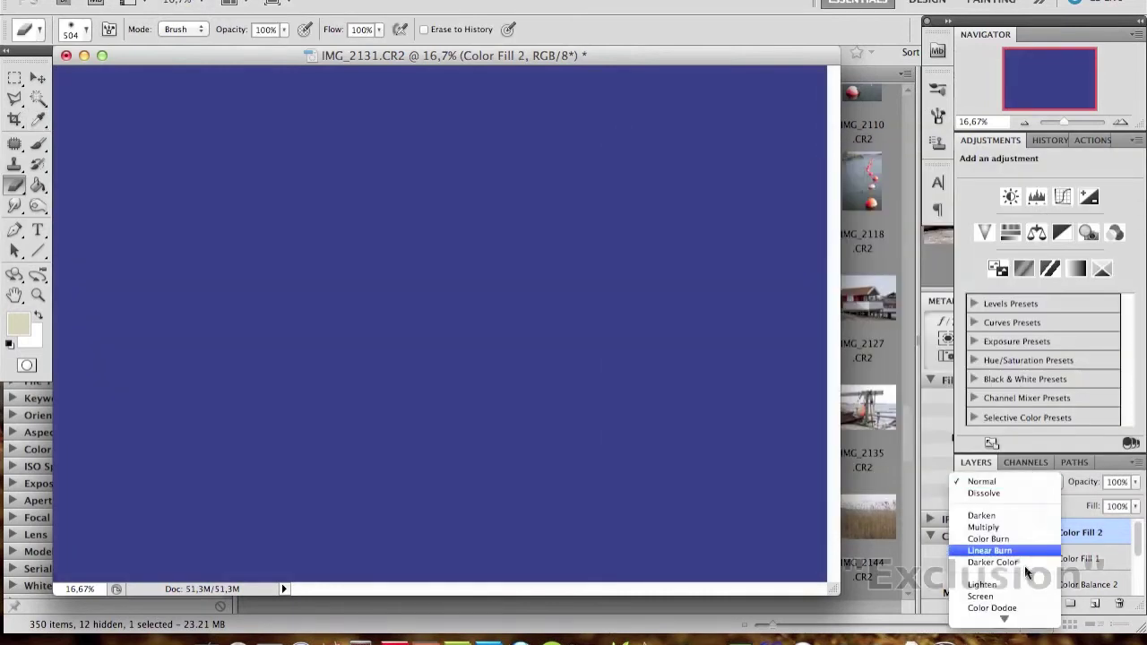
scroll(1026, 556, down, 8)
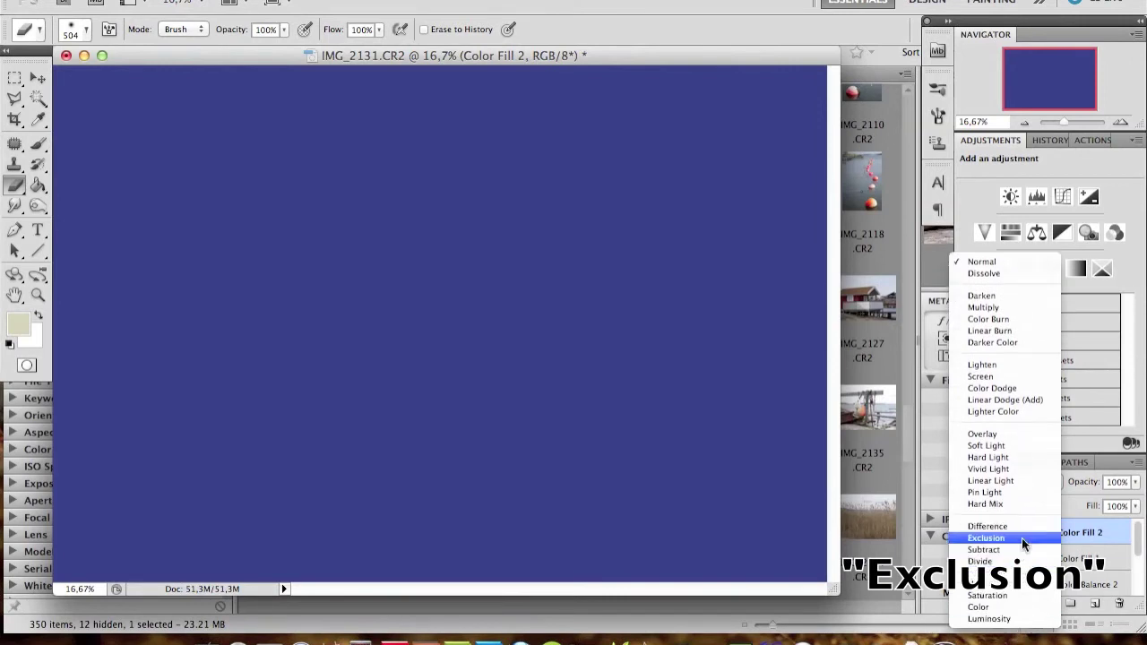
click(1022, 537)
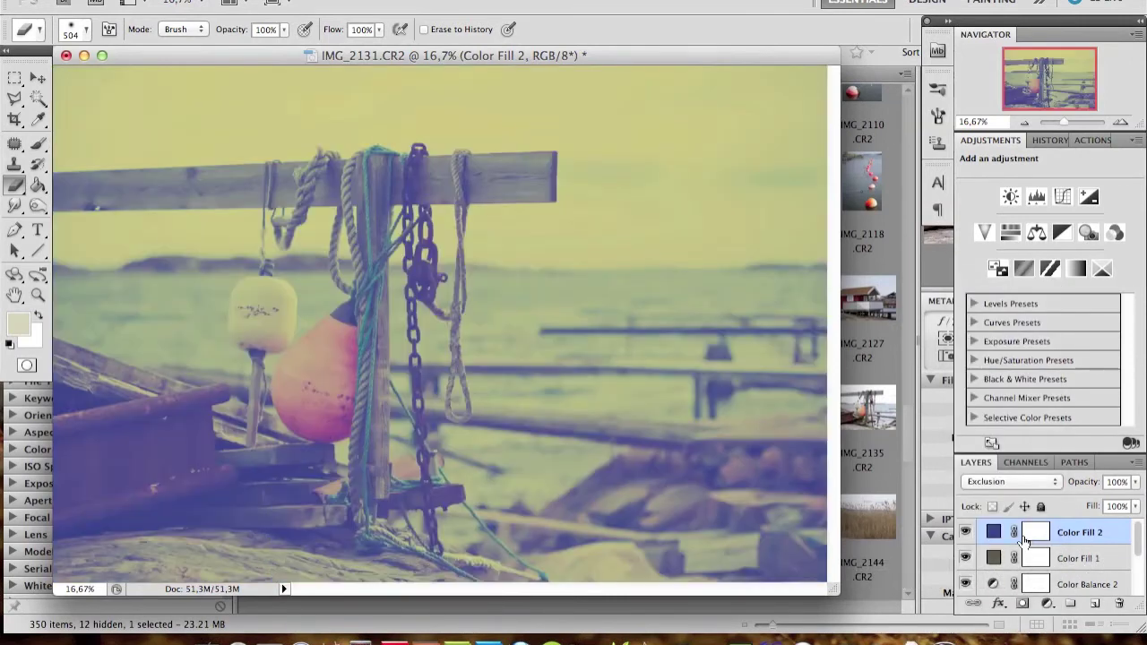
click(1136, 508)
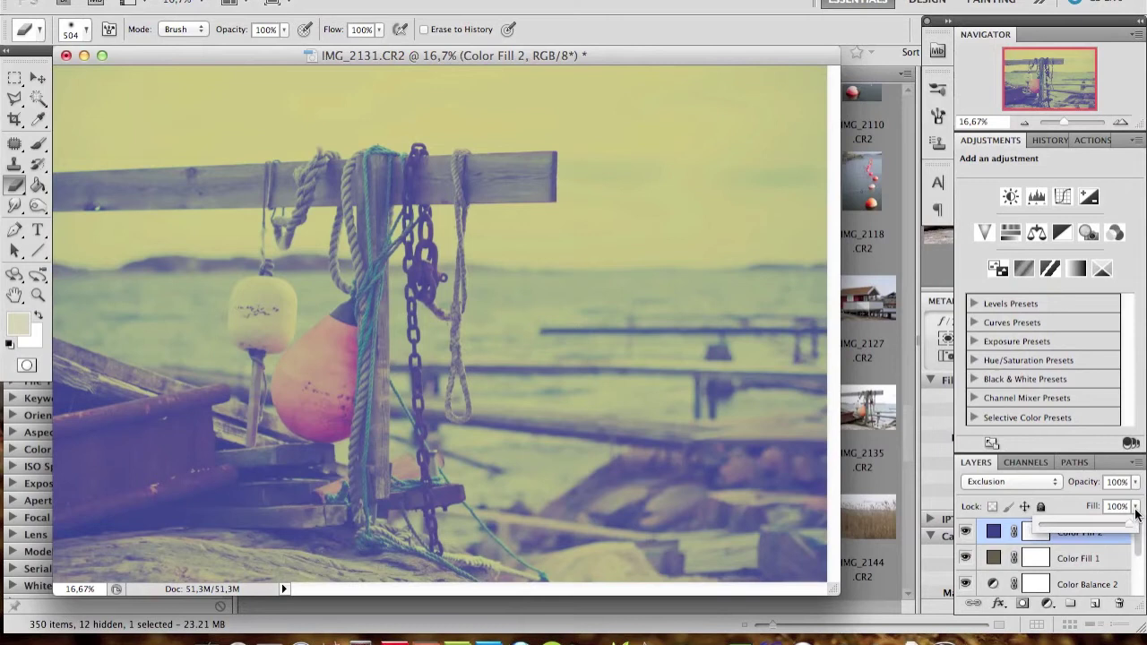
click(1085, 523)
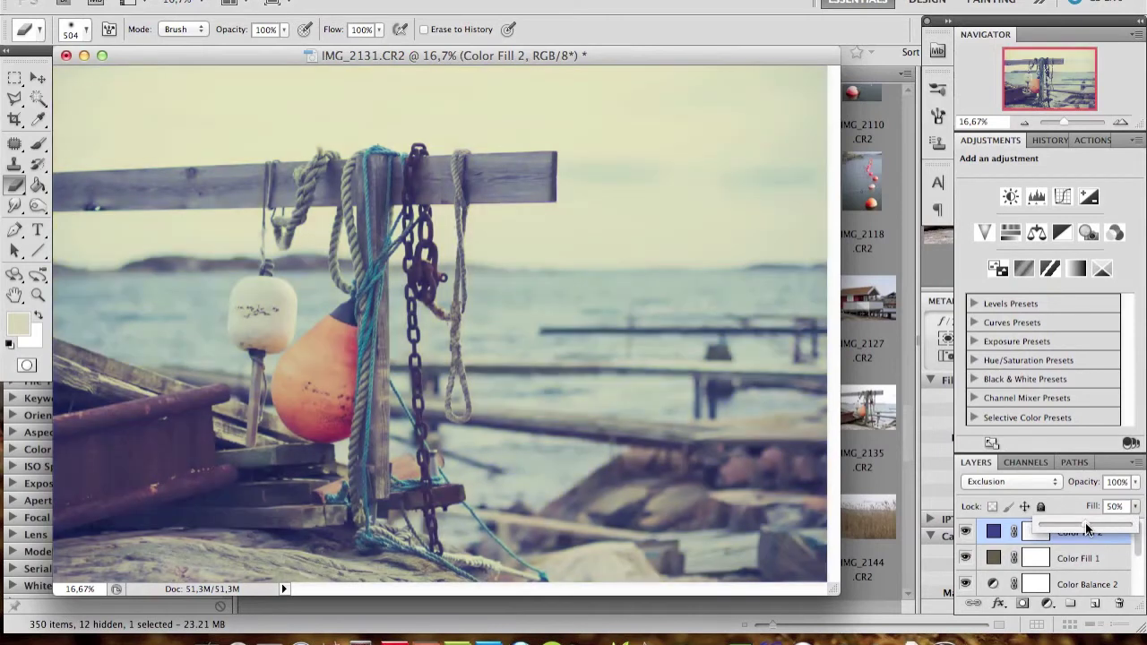
drag(1080, 529, 1068, 530)
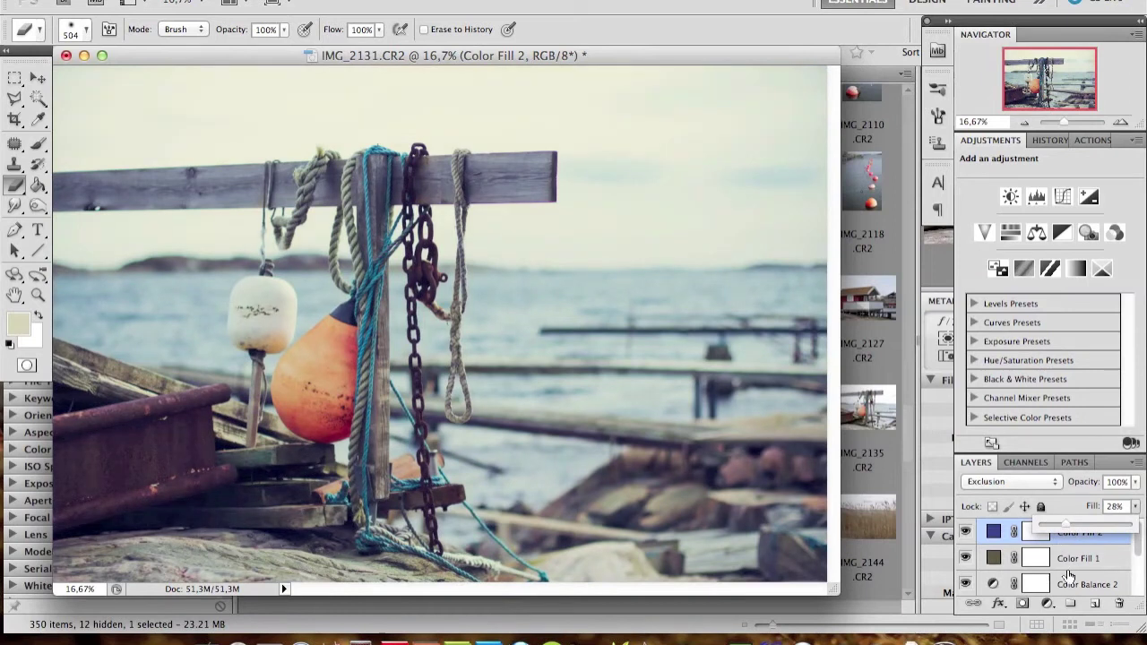
Check the effect of the brown fill layer and reduce the Color Balance 2 layer's opacity to 65%
click(1052, 564)
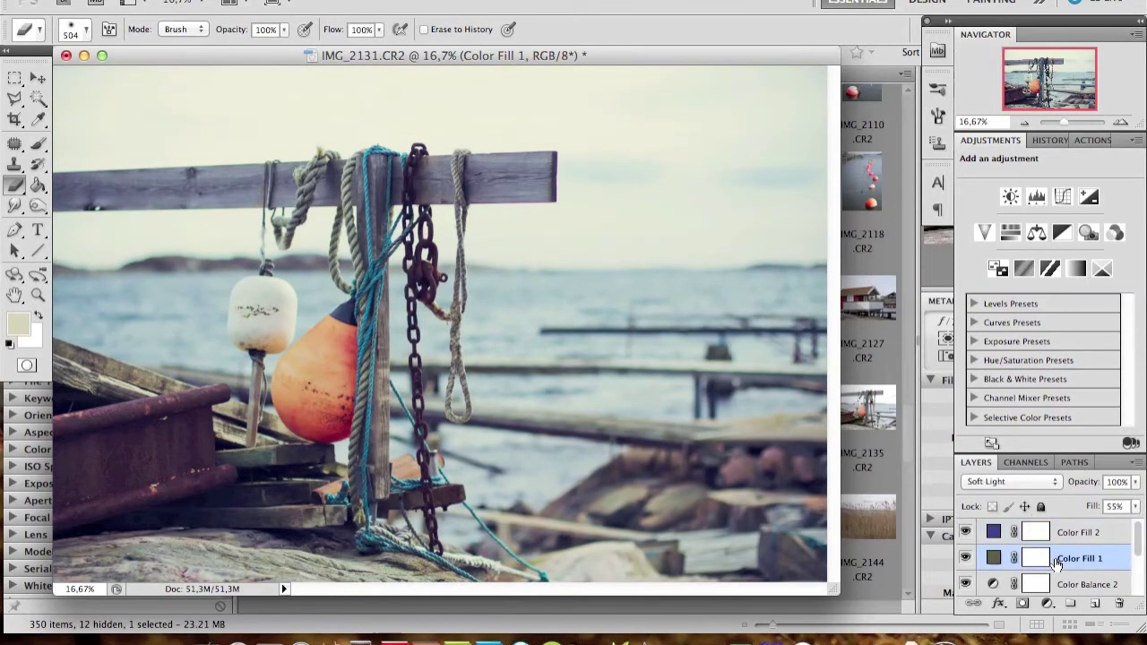
click(964, 558)
click(964, 558)
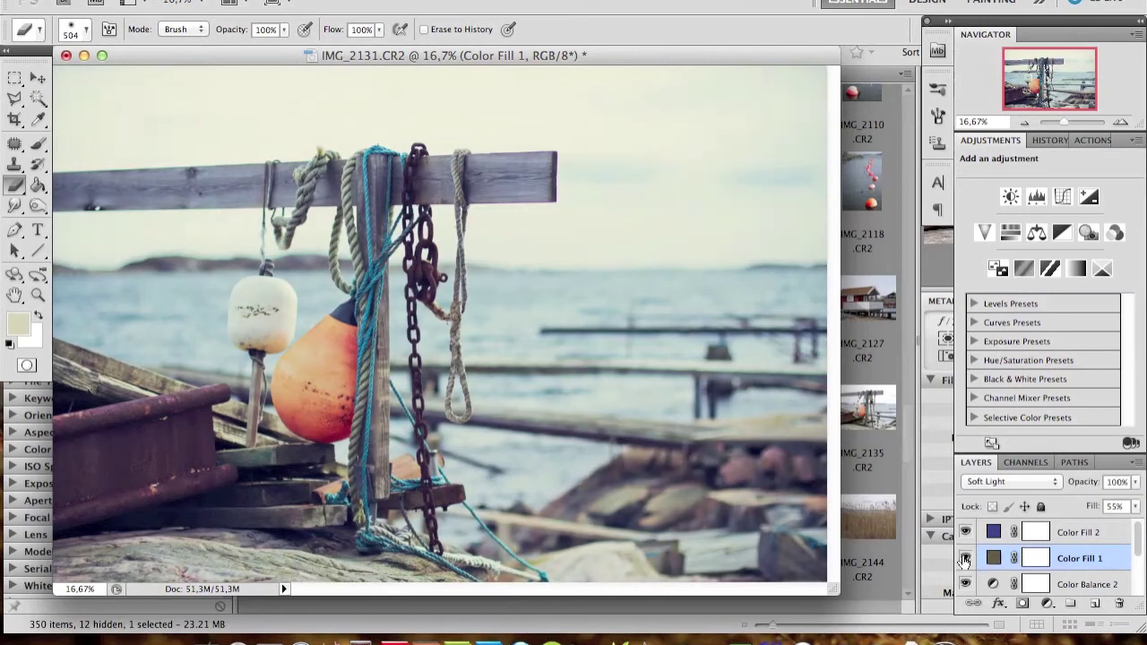
scroll(1068, 562, down, 1)
scroll(1068, 562, down, 1)
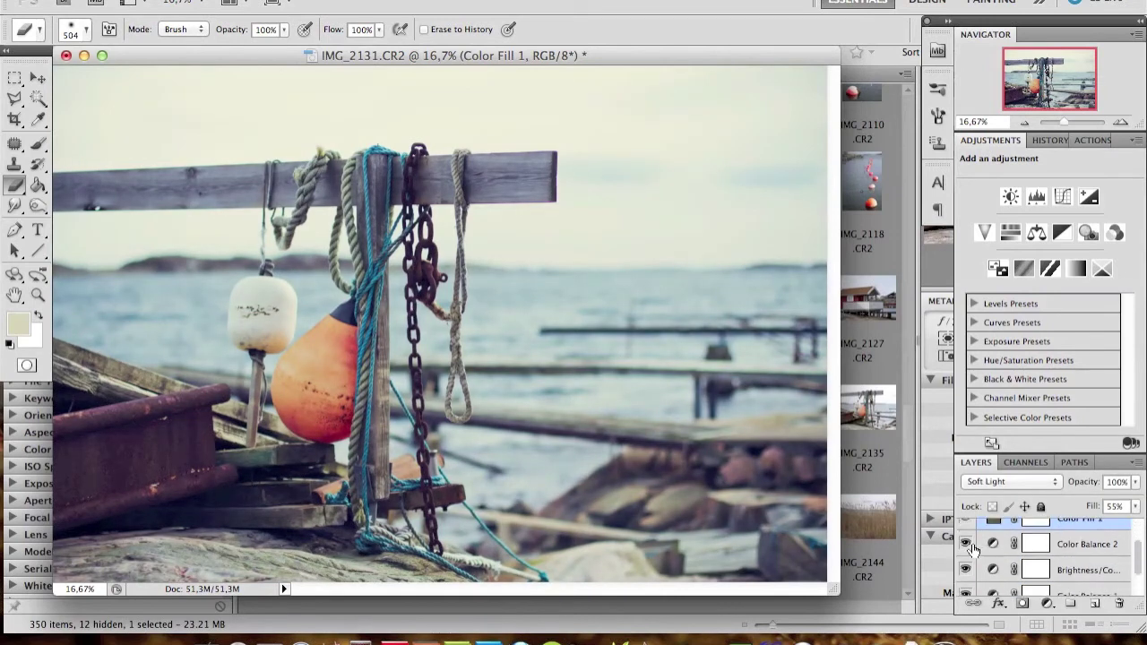
click(965, 544)
click(1091, 543)
click(1133, 483)
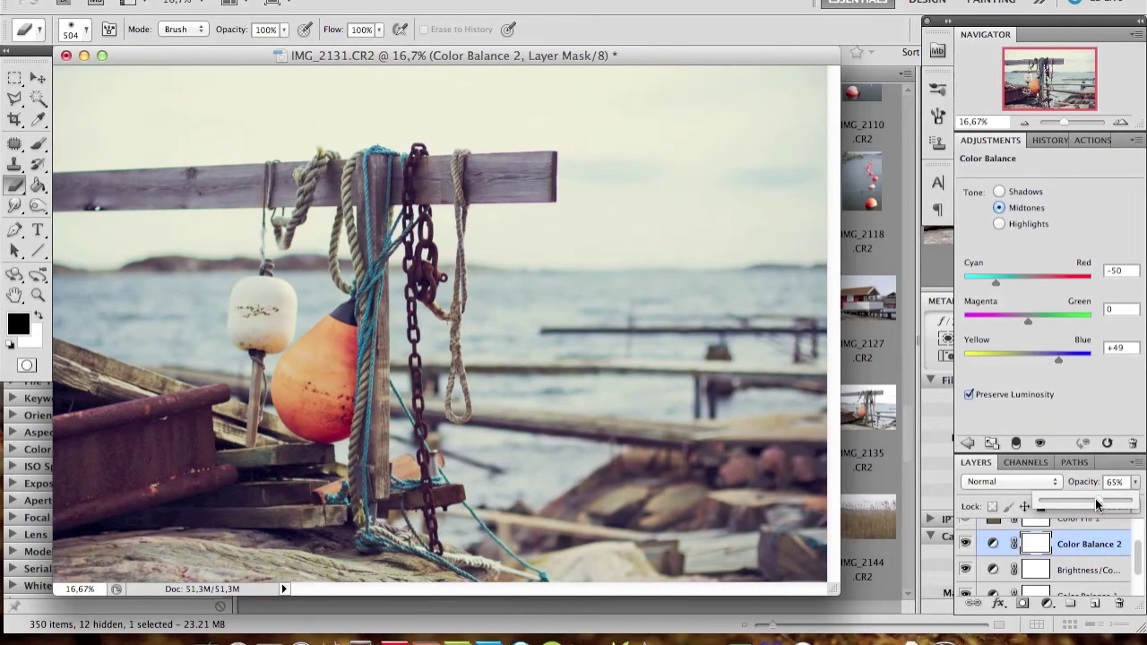
Compare the photo with and without the Brightness/Contrast layer and the Color Balance 1 layer
scroll(1040, 570, down, 1)
click(967, 544)
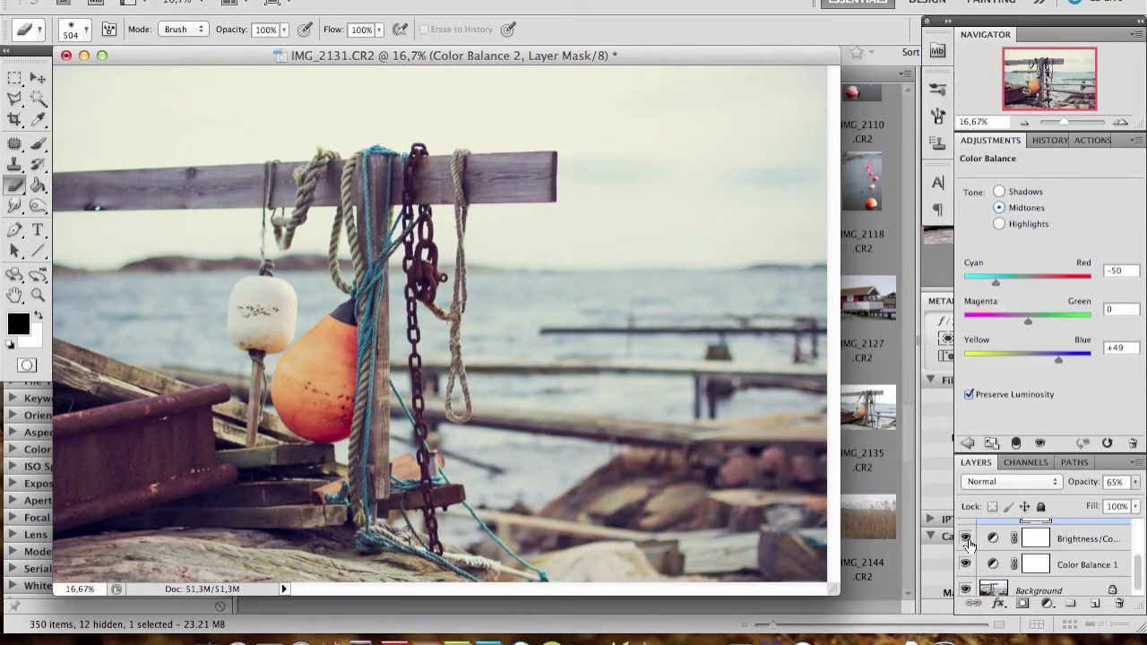
click(965, 537)
click(966, 538)
click(965, 564)
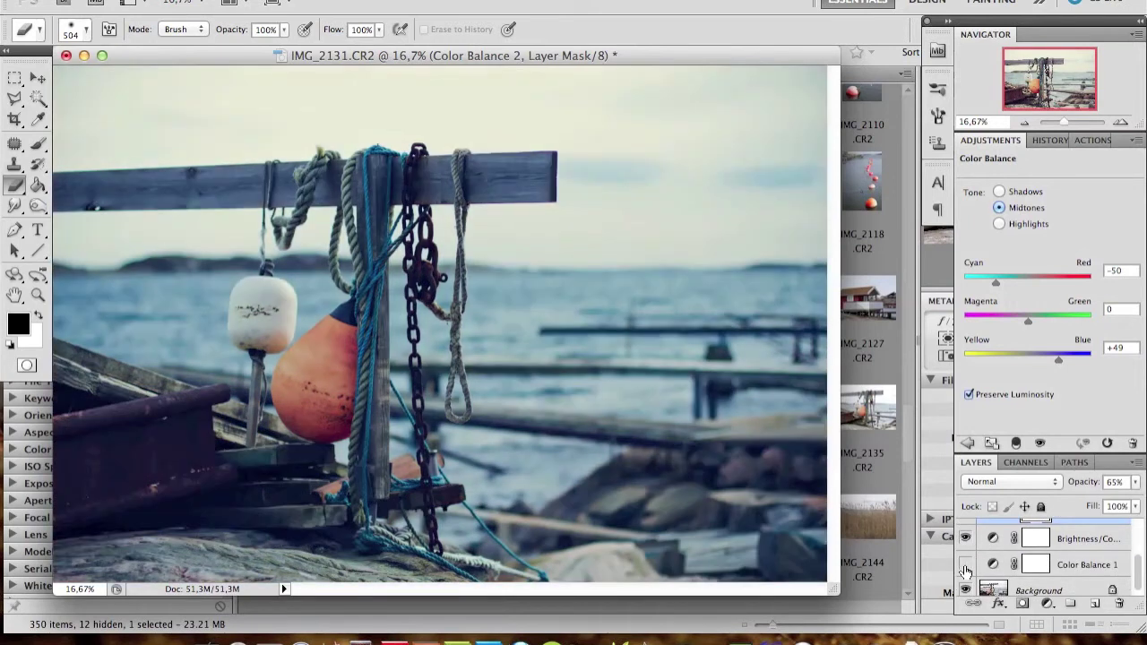
click(965, 568)
scroll(1080, 572, up, 1)
scroll(1085, 570, up, 3)
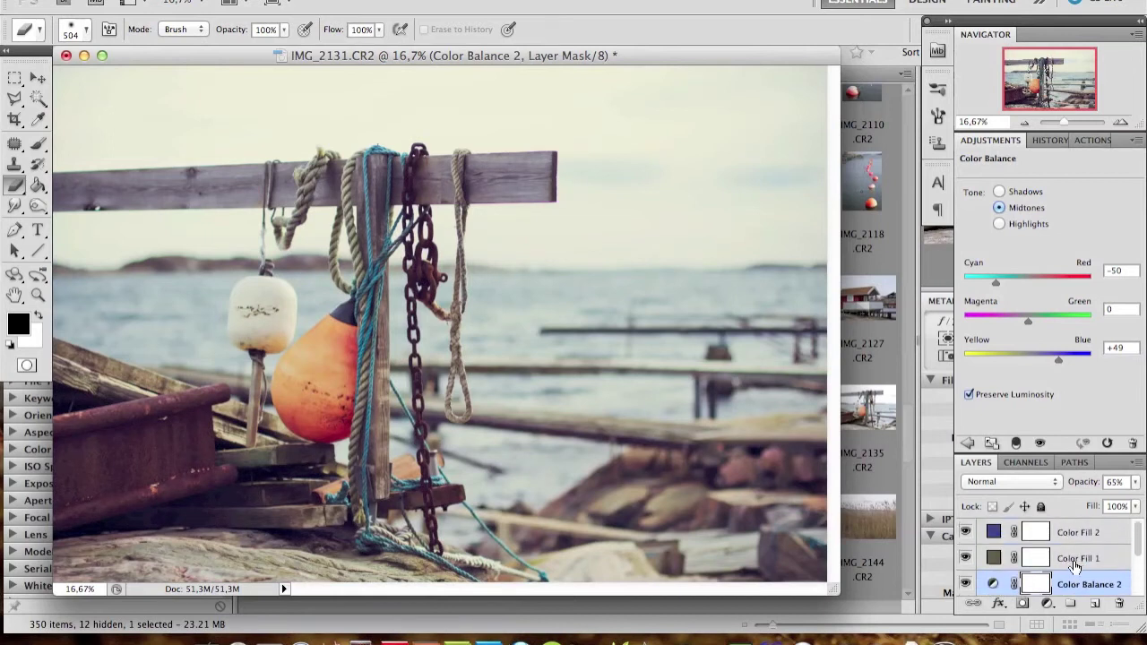
Raise the fill of the blue Color Fill 2 layer to 47%
click(1082, 534)
click(1136, 482)
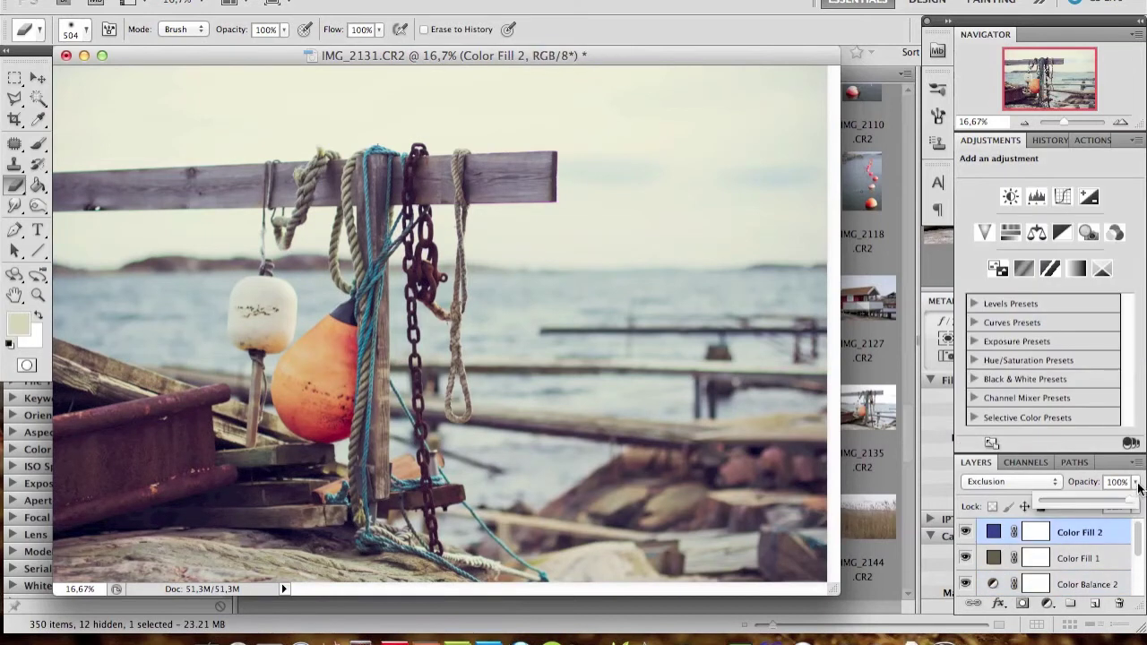
click(1136, 506)
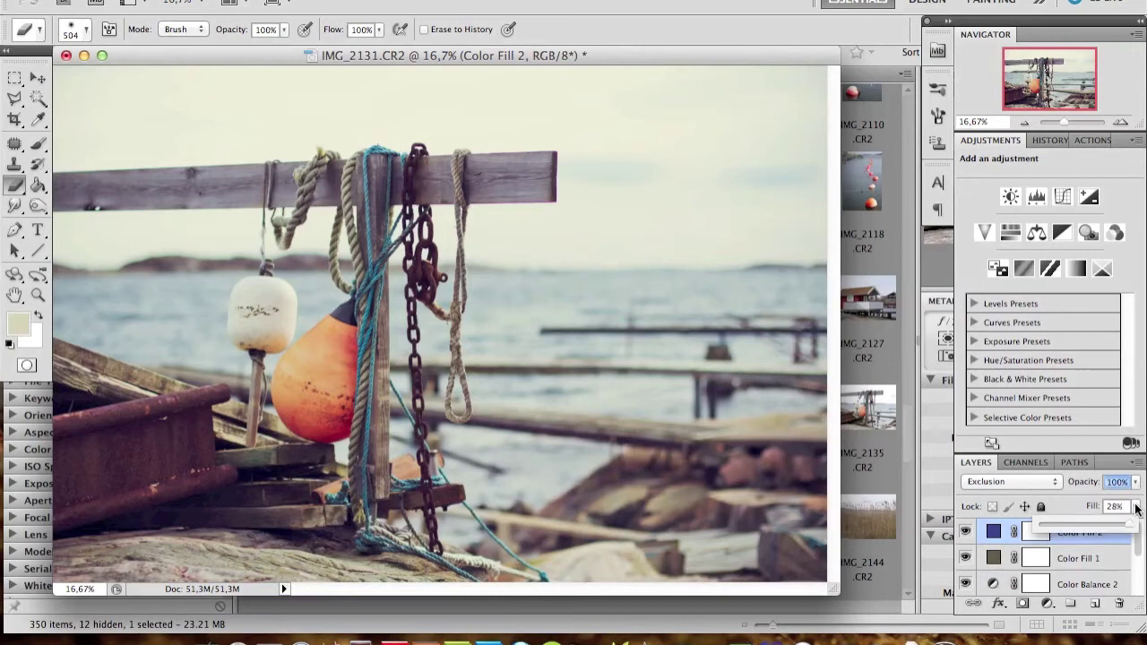
click(1084, 532)
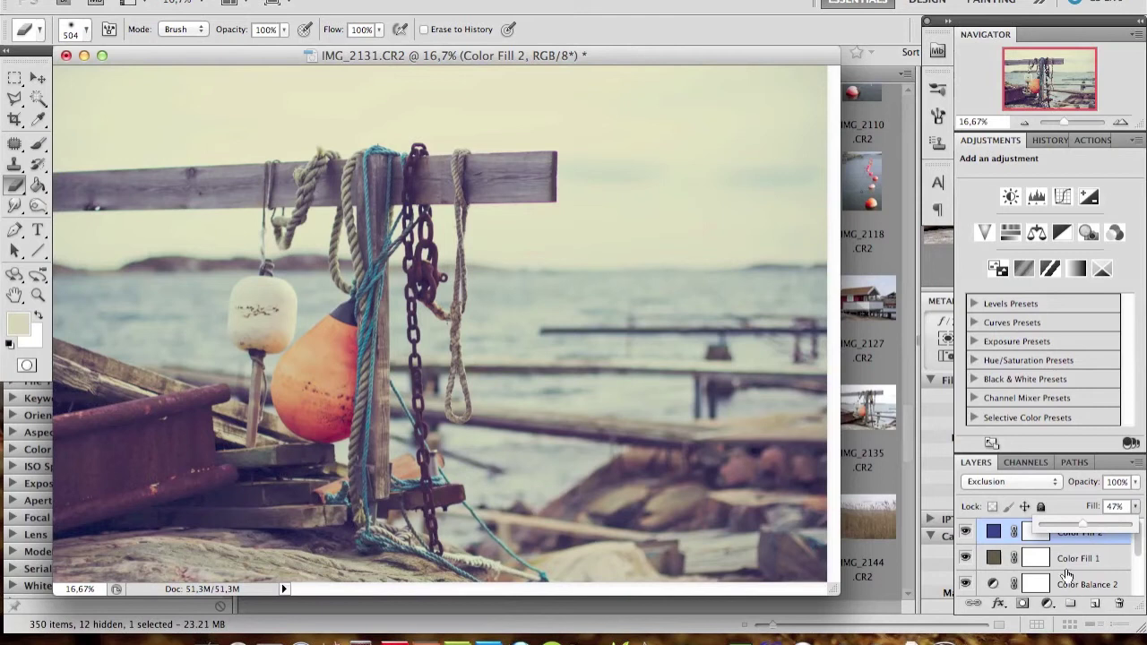
click(1071, 559)
click(1077, 534)
Add a Hue/Saturation adjustment layer above the blue fill with lightness at -46
click(1046, 603)
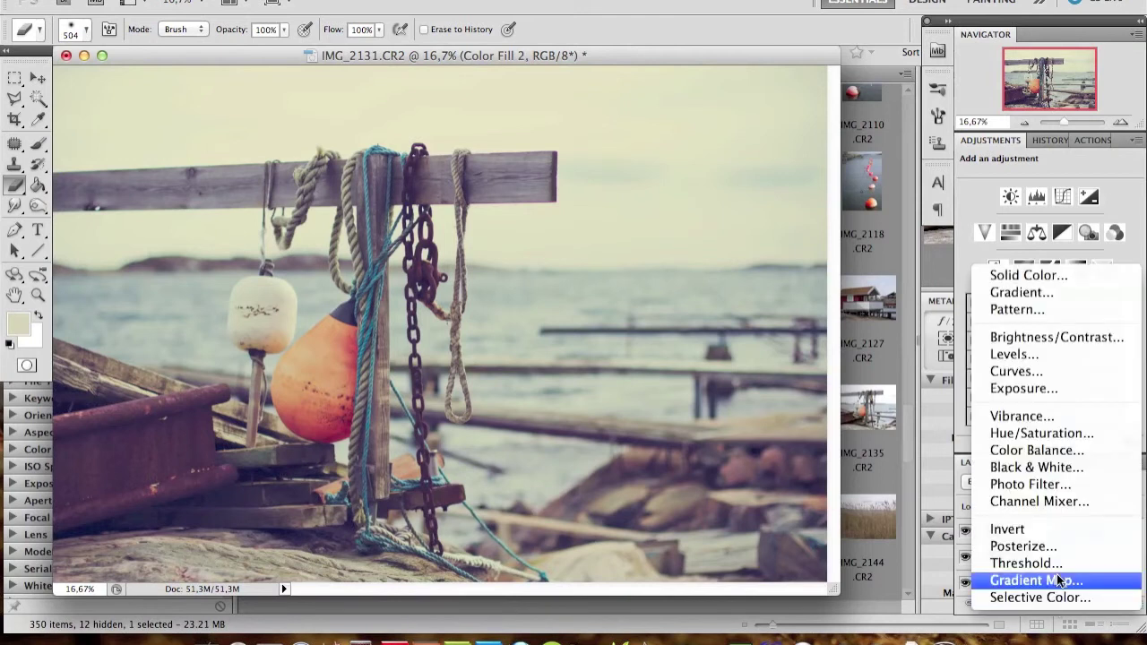
click(1095, 434)
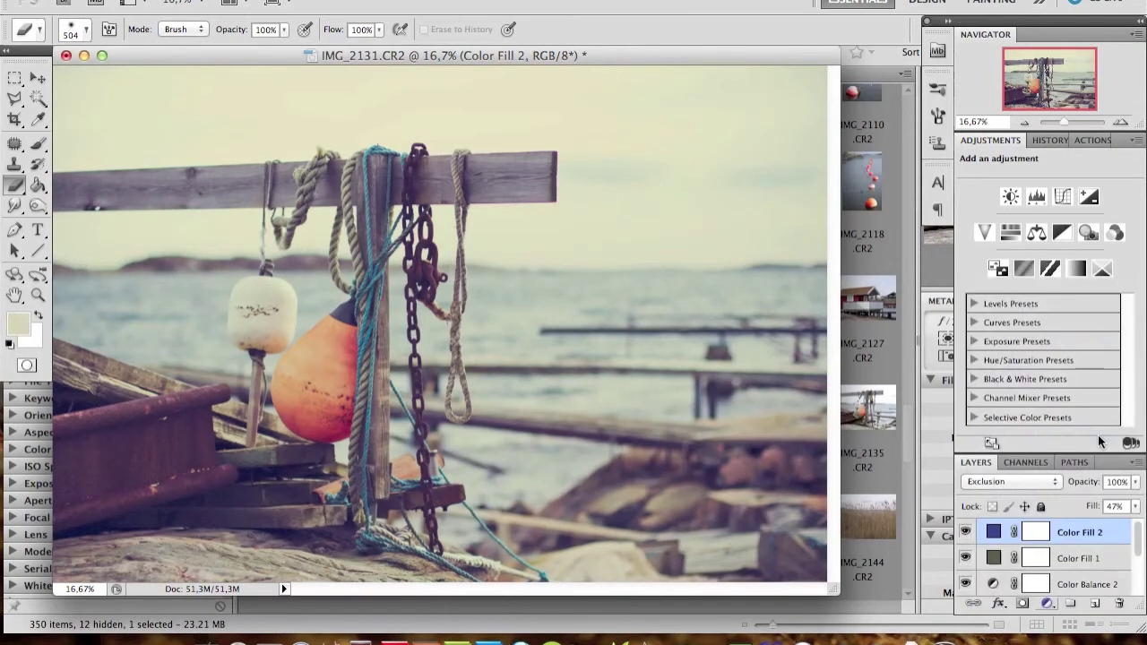
drag(1050, 310, 1008, 311)
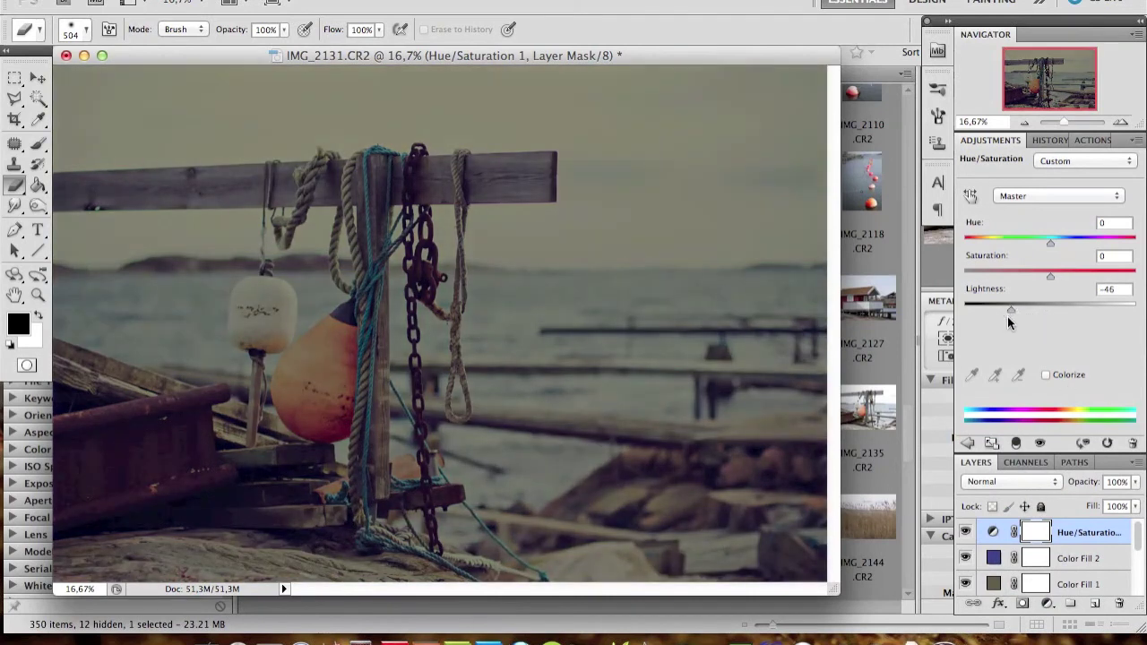
Paint black over the middle of the Hue/Saturation layer's mask with a 2500 px brush at 100% opacity, leaving the photo's edges darkened
click(38, 144)
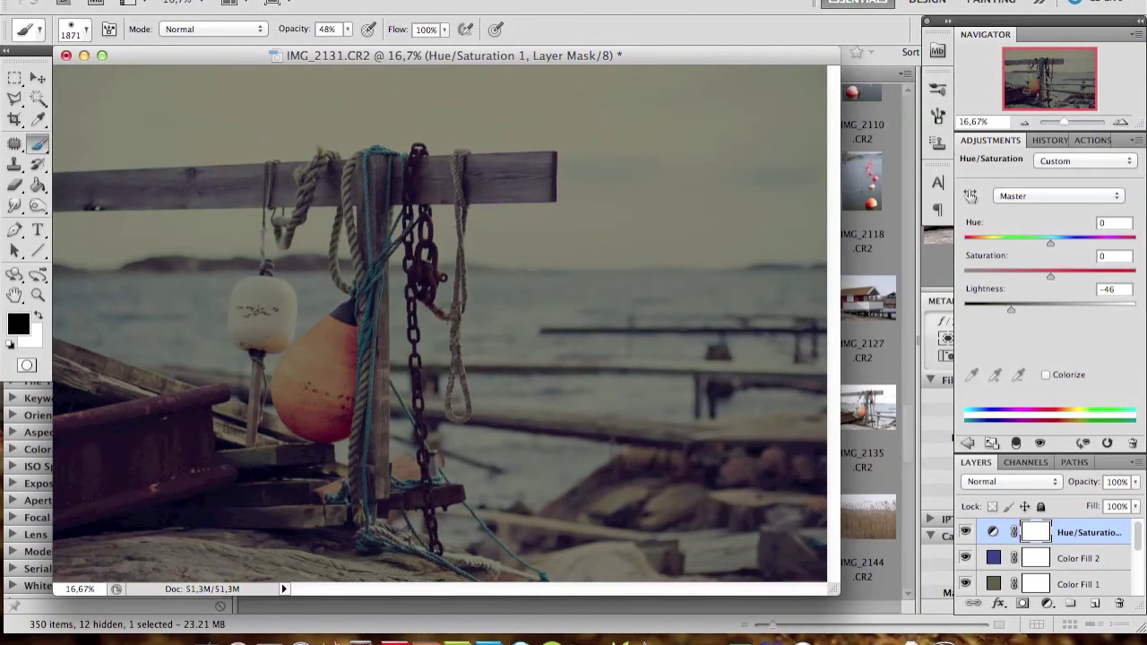
click(86, 32)
drag(159, 81, 208, 80)
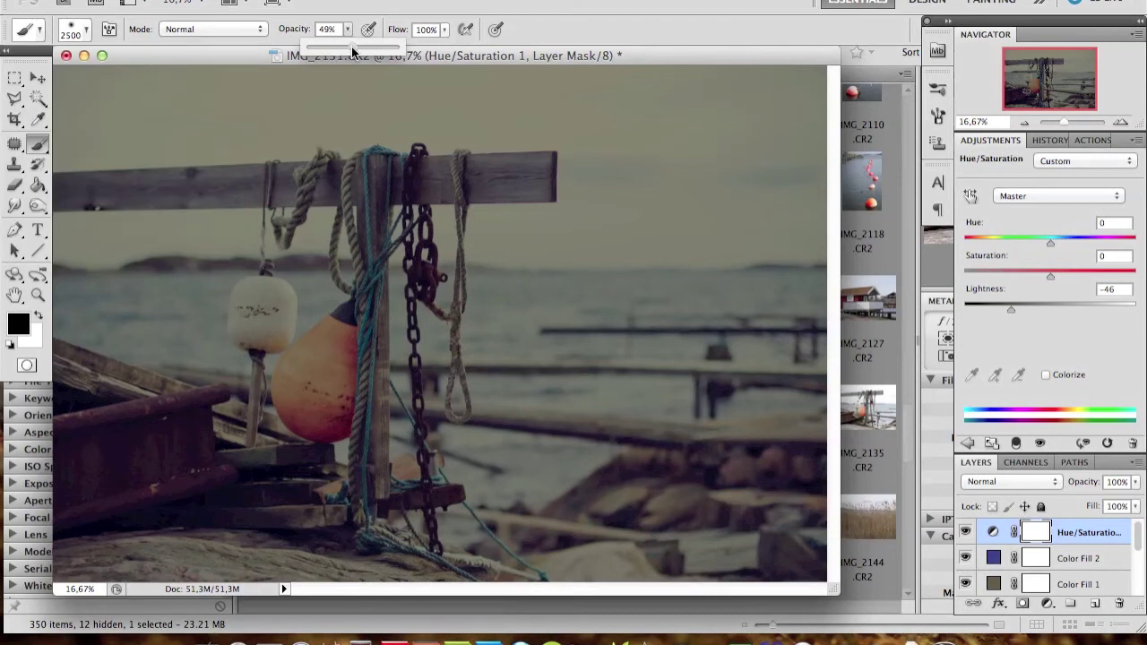
mouse_move(438, 265)
mouse_down()
mouse_move(220, 336)
mouse_move(179, 295)
mouse_move(269, 439)
mouse_move(538, 248)
mouse_move(624, 249)
mouse_move(699, 161)
mouse_move(538, 108)
mouse_up()
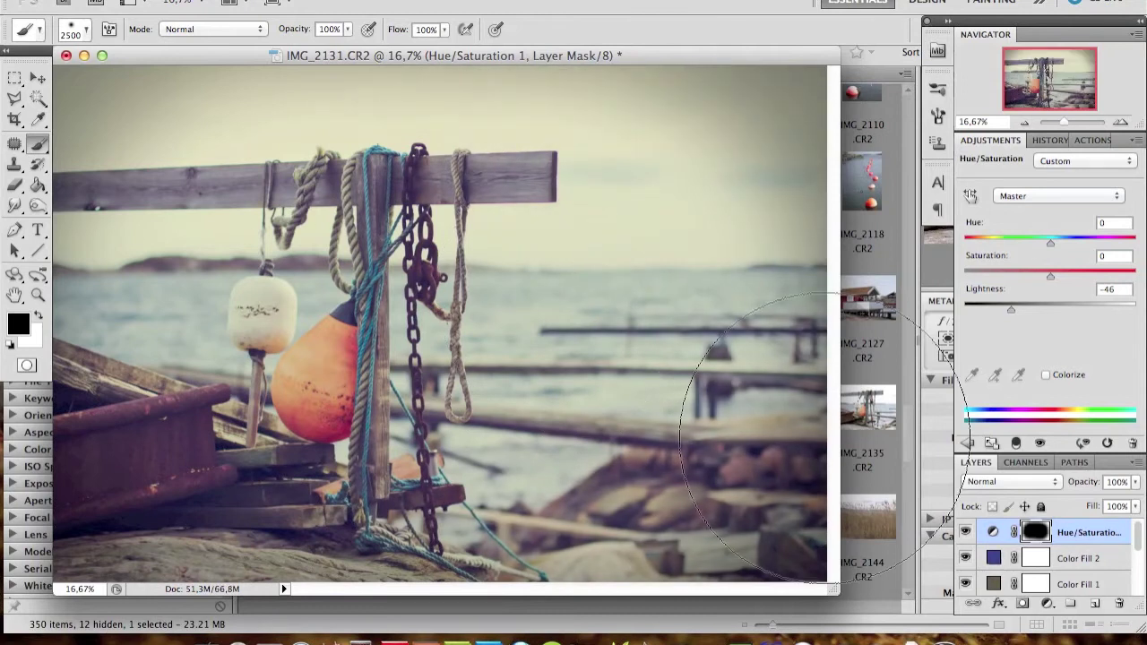
Compare the photo with and without the vignette and lower the Hue/Saturation layer's opacity to 59%
click(964, 532)
click(965, 532)
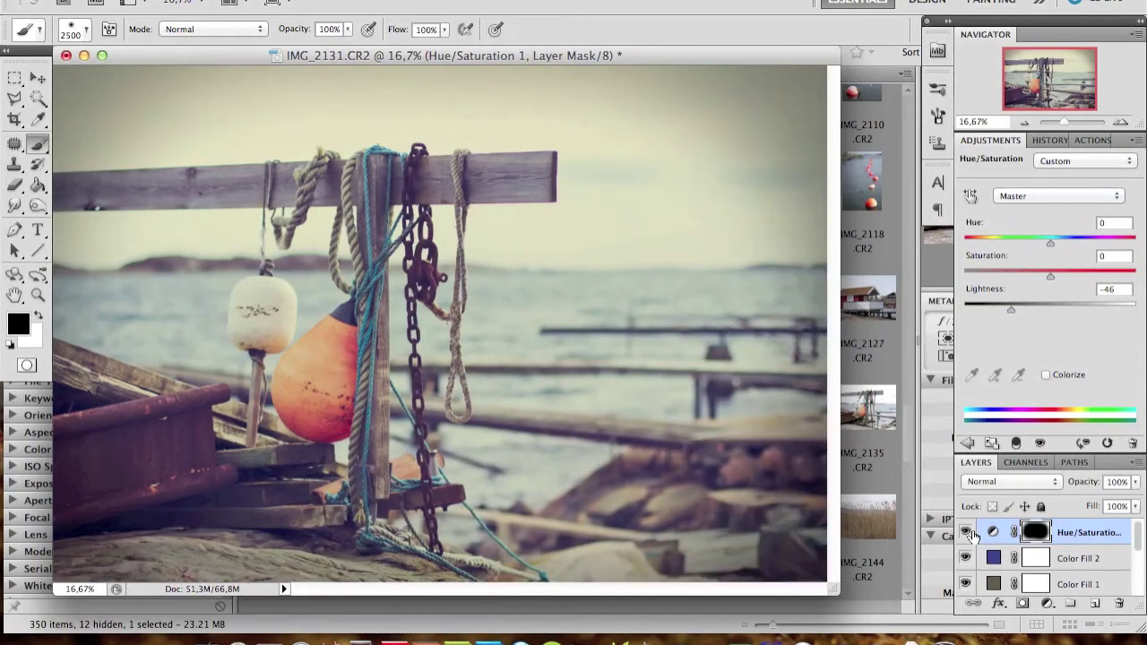
click(1136, 482)
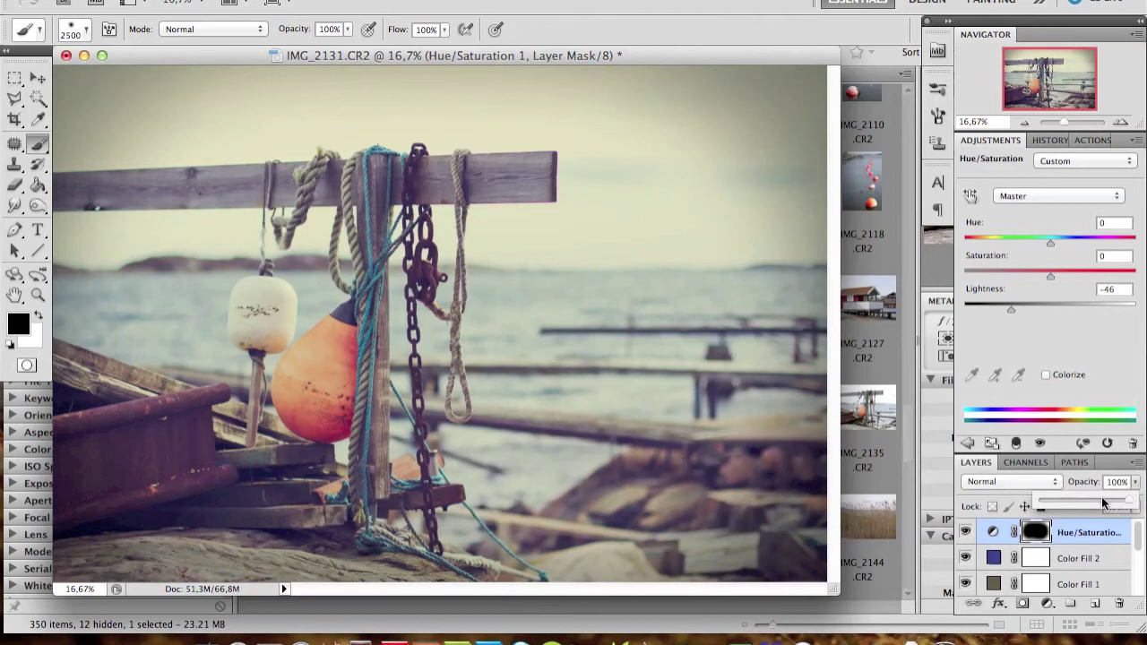
click(1103, 504)
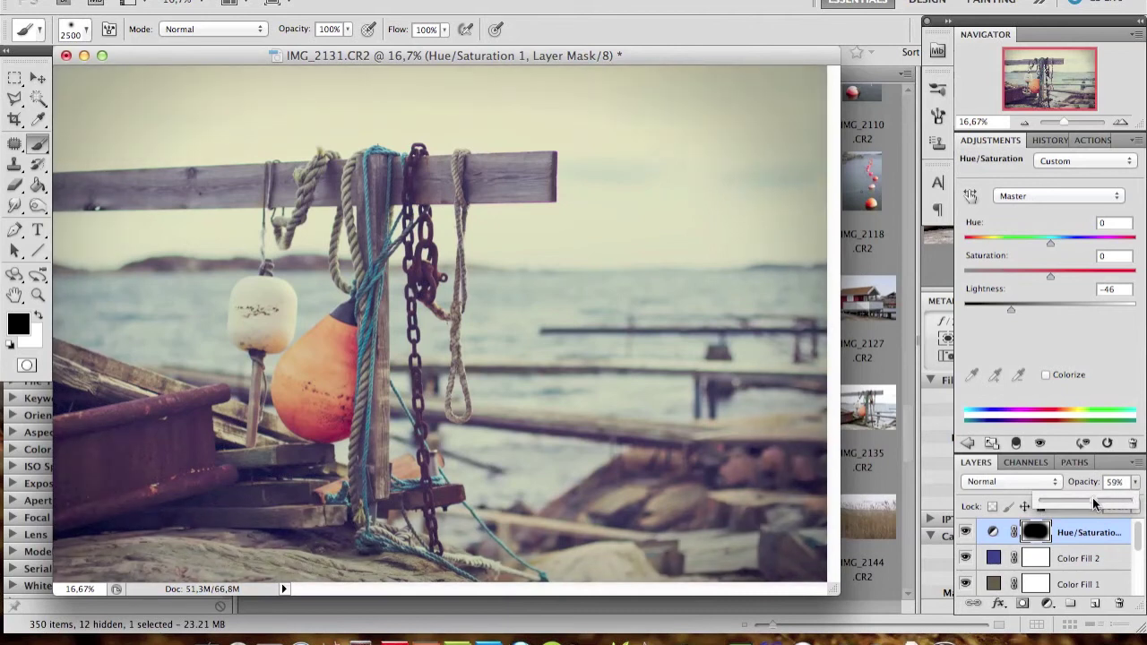
Add a Curves adjustment layer that darkens the midtones with a point at input 140, output 105
click(1048, 604)
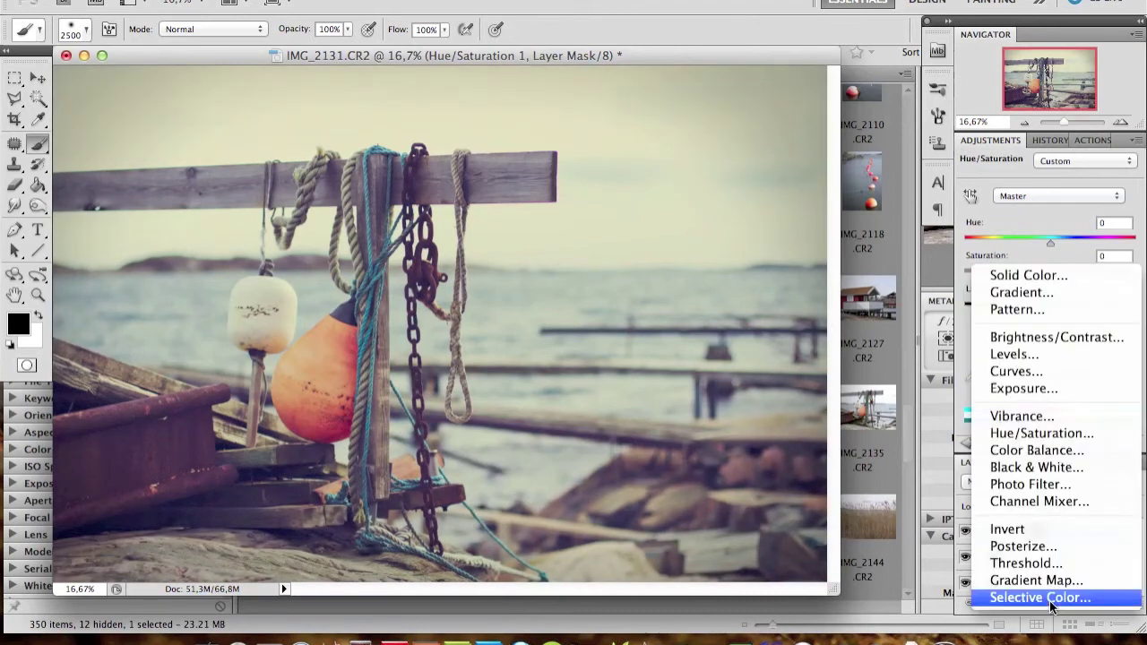
click(1024, 370)
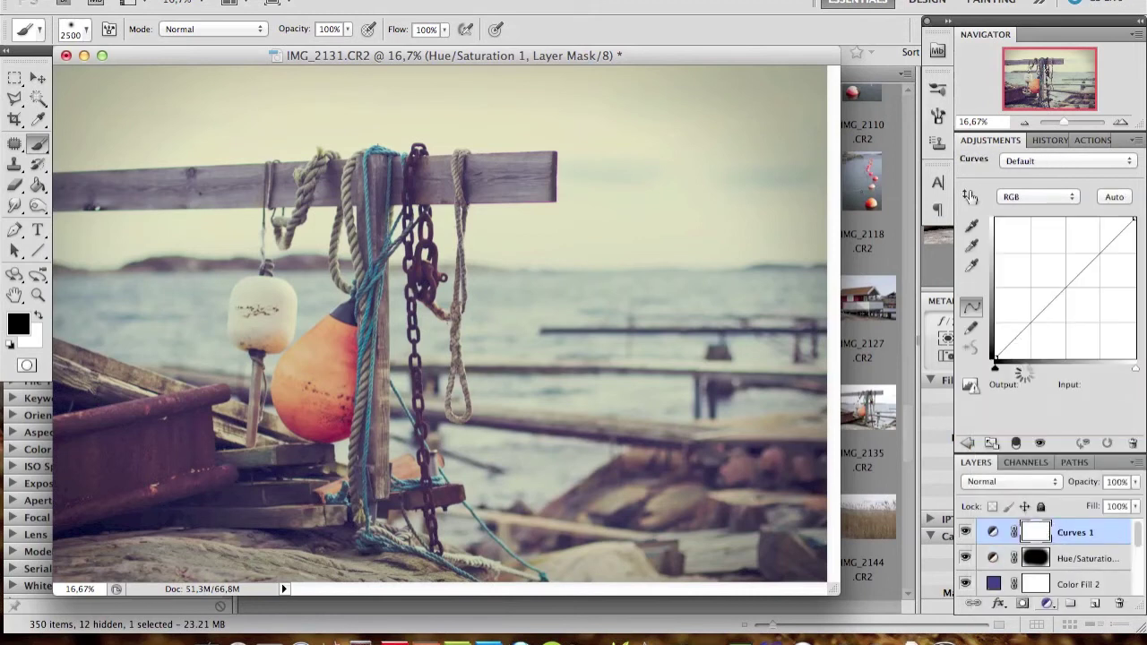
drag(1069, 297, 1071, 299)
Paint black over the middle of the Curves layer's mask so only the edges darken, and compare the photo without the layer
mouse_move(381, 242)
mouse_down()
mouse_move(236, 281)
mouse_move(219, 390)
mouse_move(302, 414)
mouse_move(627, 394)
mouse_move(431, 322)
mouse_move(647, 346)
mouse_move(660, 386)
mouse_up()
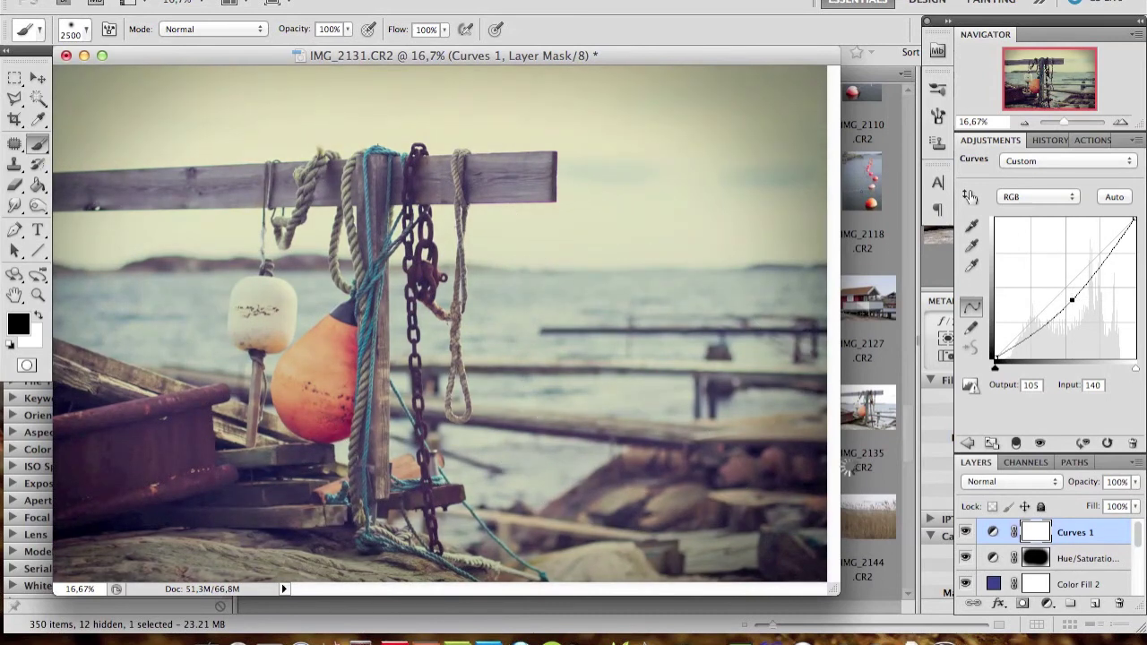
click(965, 533)
click(965, 534)
Reduce the Hue/Saturation vignette layer's opacity to 14%
click(1136, 482)
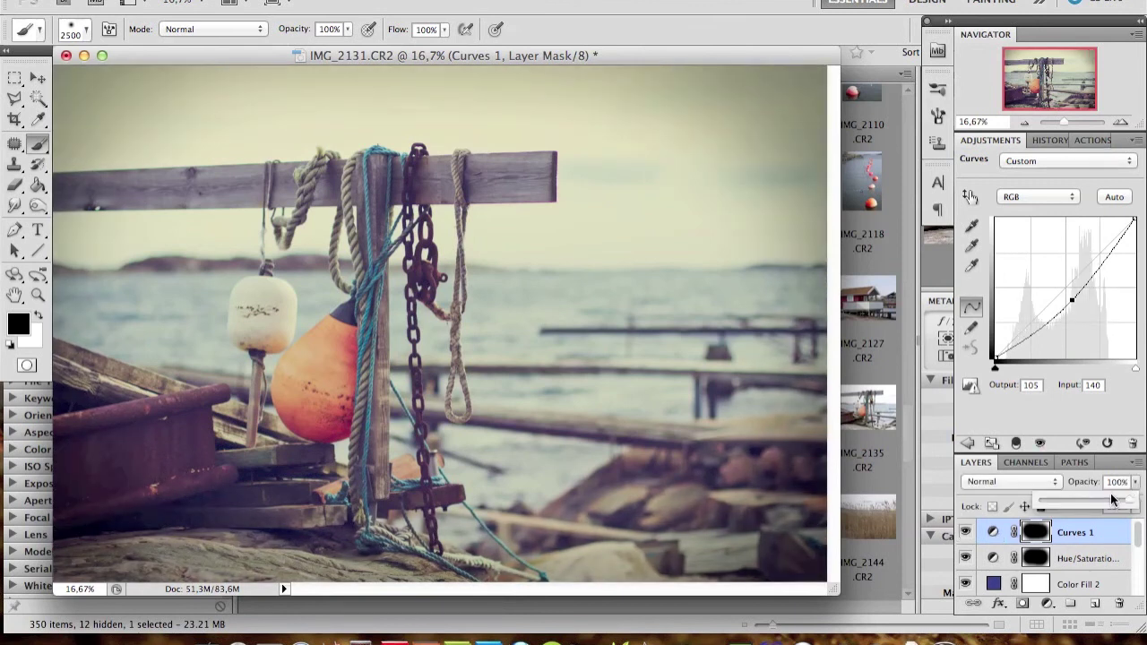
click(1088, 558)
drag(1135, 482, 1091, 503)
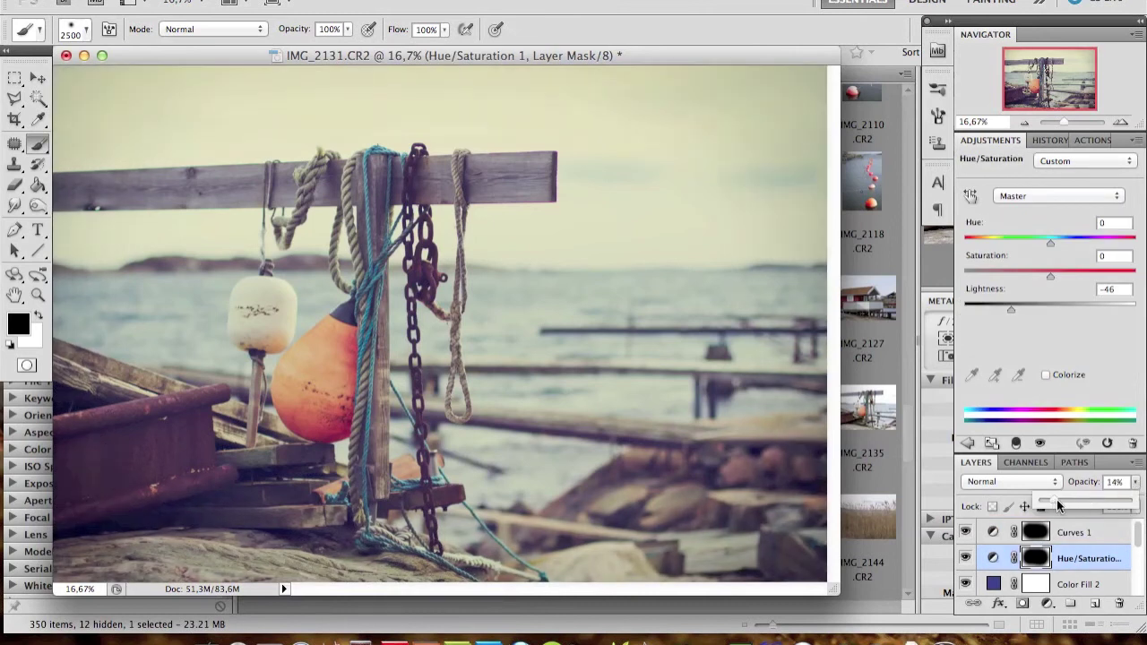
Compare the photo with and without the Color Fill 2 layer, and select that layer's mask for editing
click(965, 583)
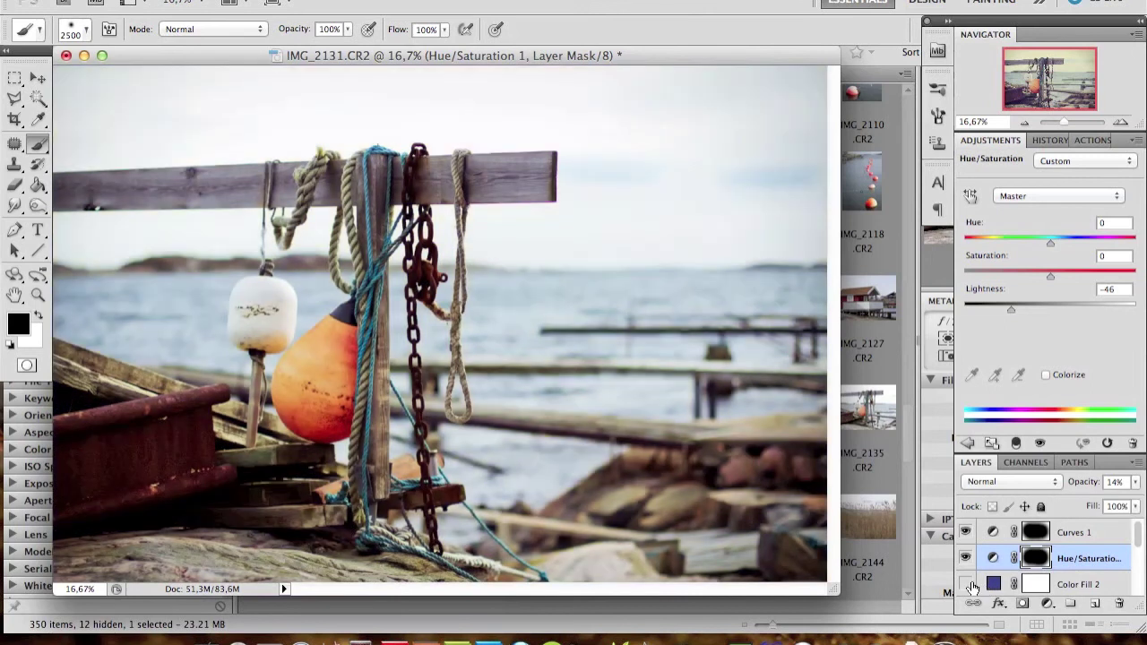
click(966, 584)
click(1037, 585)
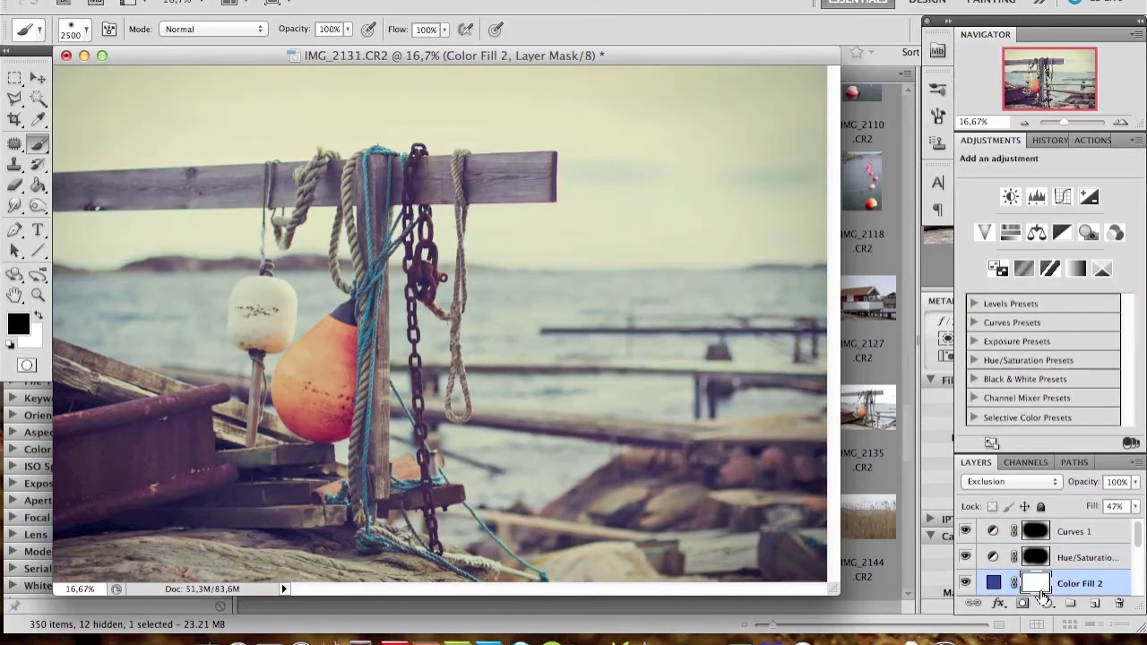
Set the brush to 24% opacity and a size of 1009 px for painting on the Color Fill 2 mask
click(348, 30)
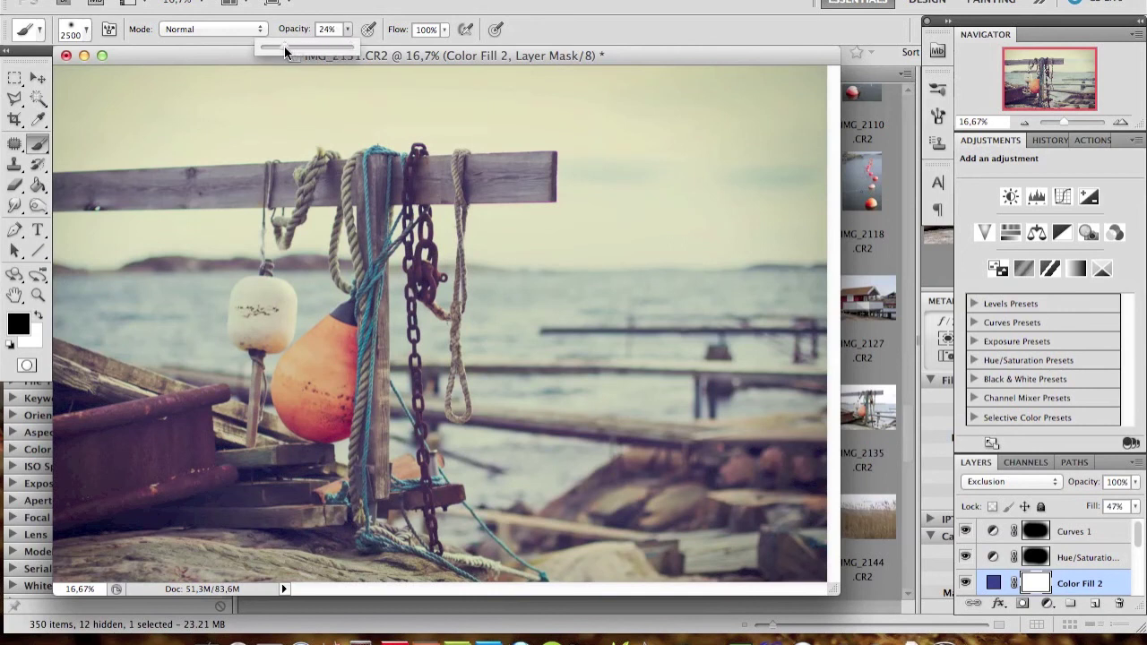
click(87, 32)
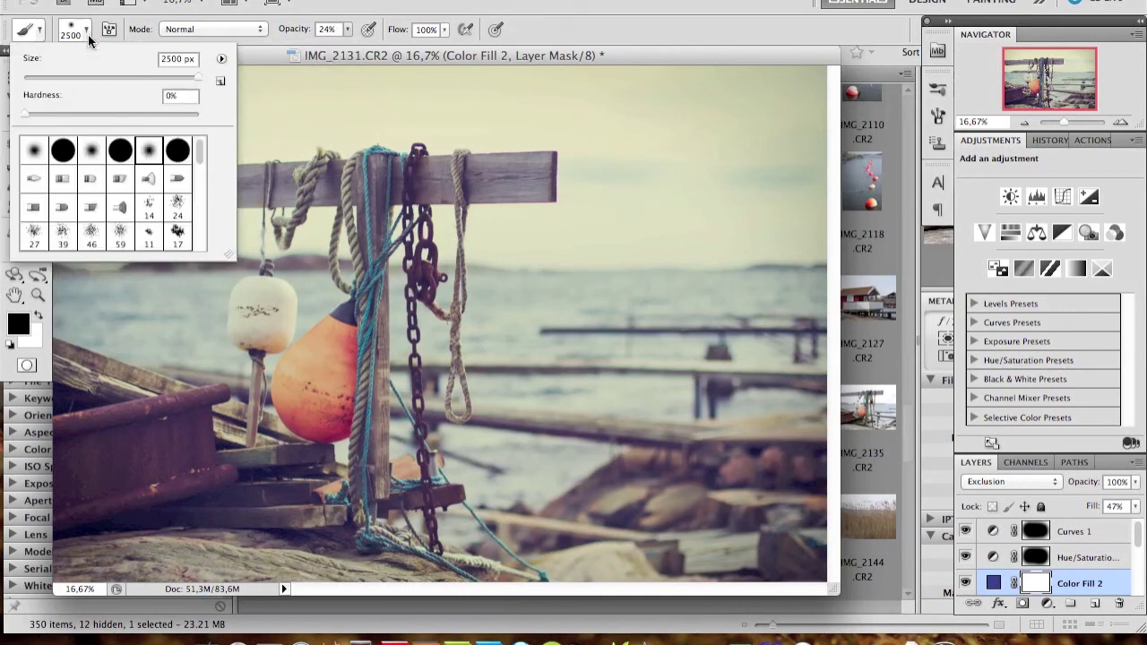
drag(197, 77, 193, 77)
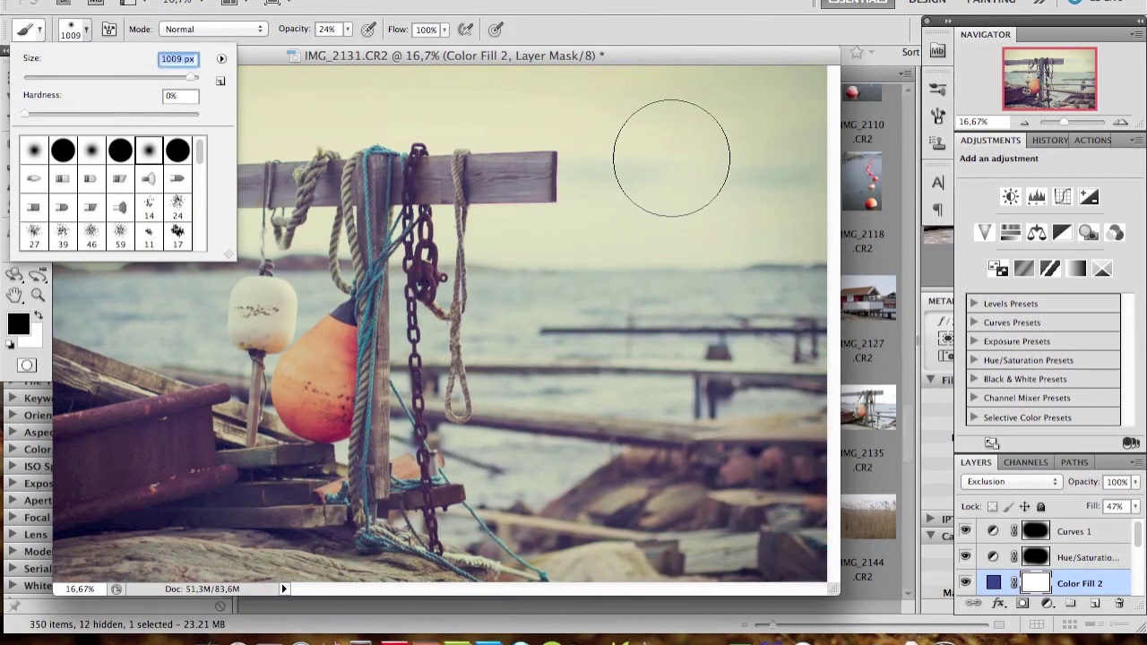
key(Return)
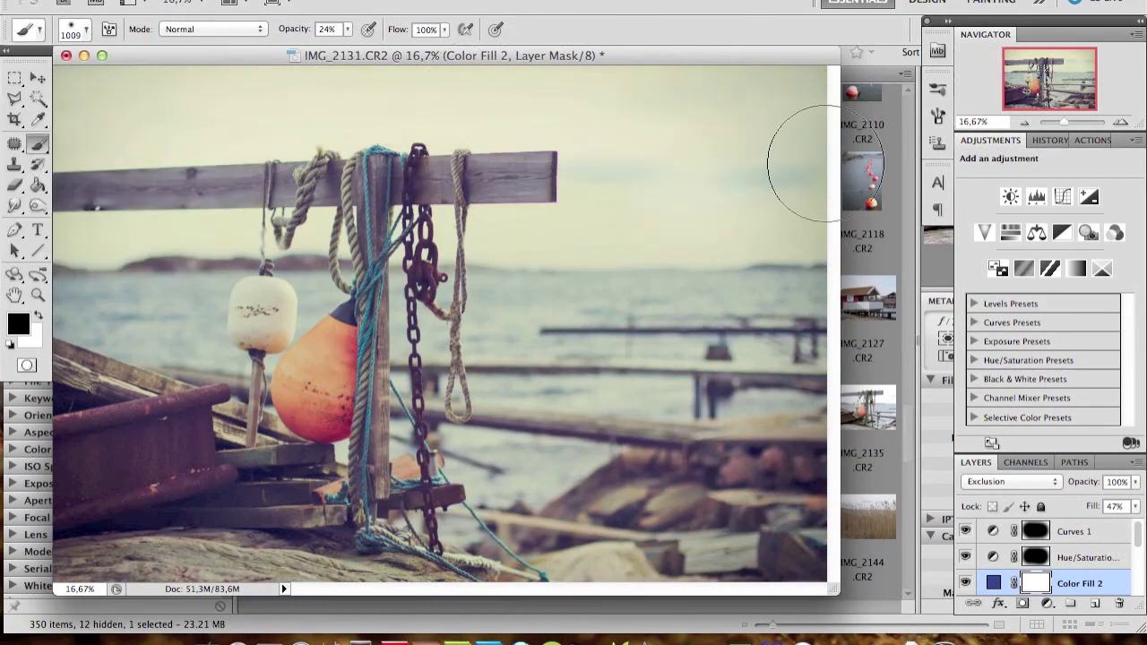